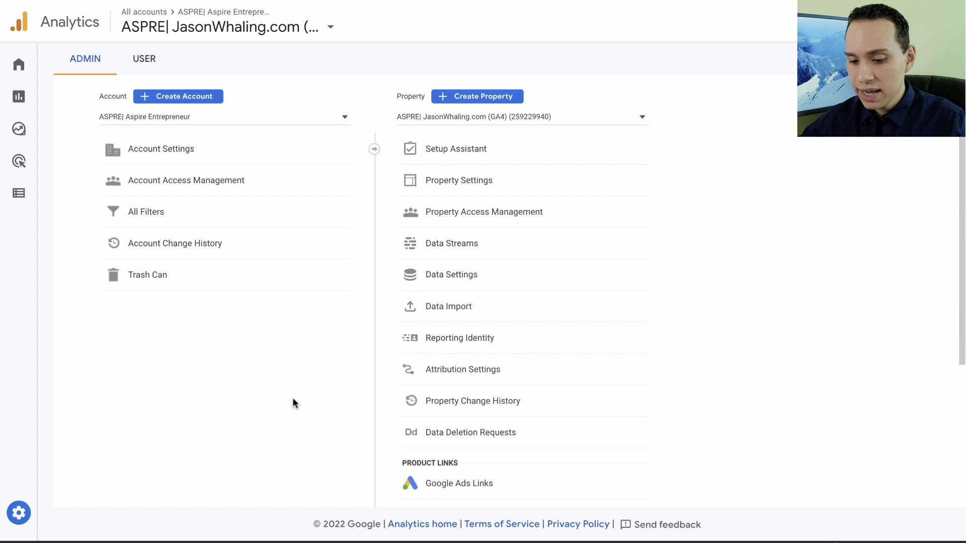
Start creating a new property and highlight the Google Analytics 4 wording
mouse_move(20, 518)
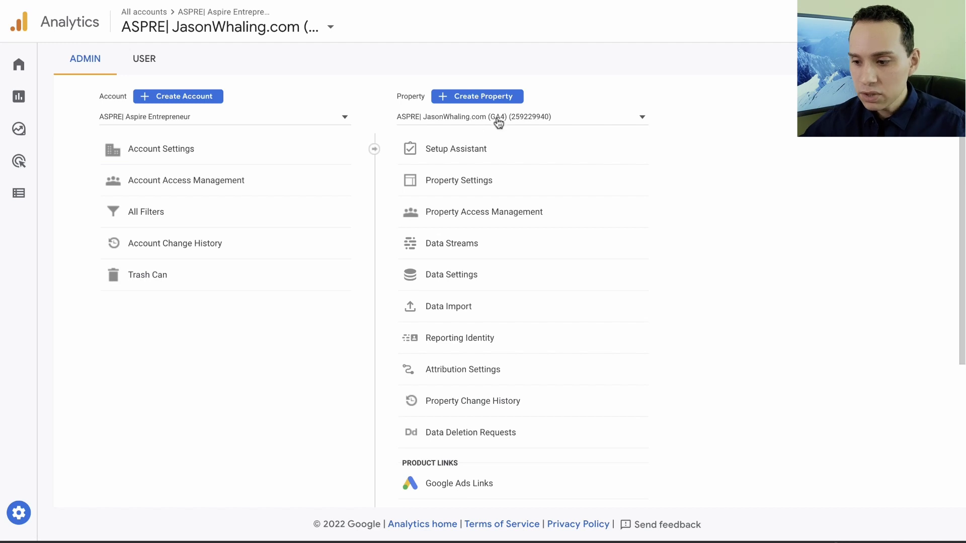
left_click(501, 96)
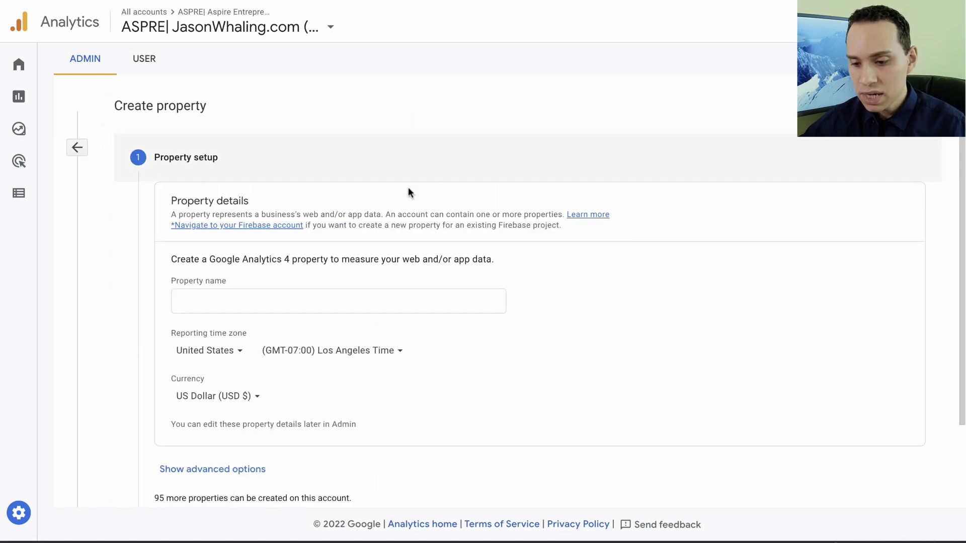
left_click_drag(211, 259, 285, 261)
scroll(285, 262, "down", 2)
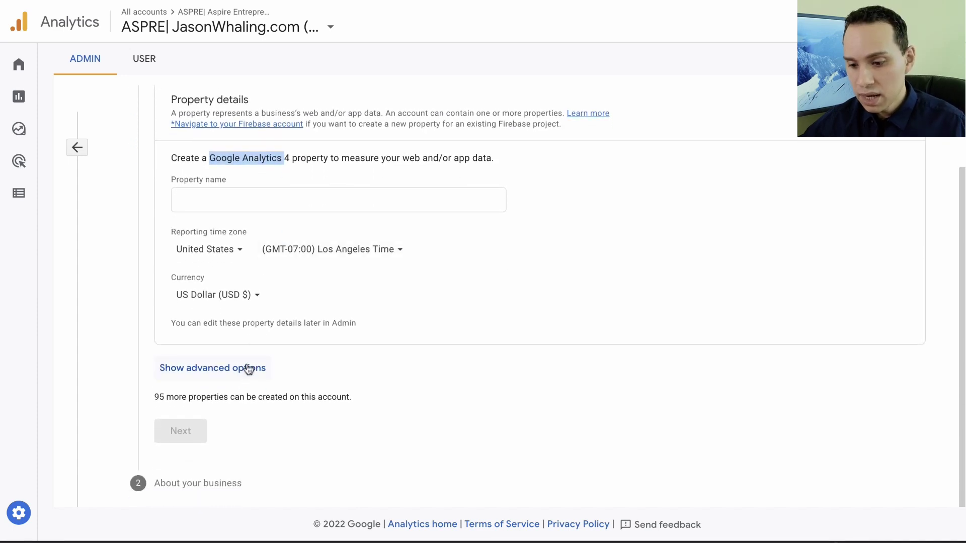
Turn on the advanced Universal Analytics-only property option, then abandon the new-property form
left_click(246, 368)
scroll(500, 319, "down", 2)
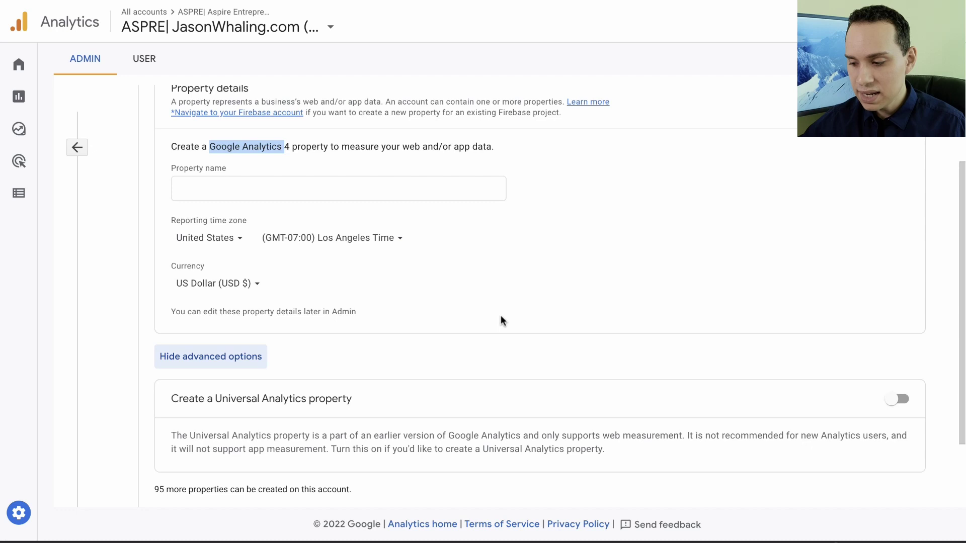
left_click(900, 326)
scroll(442, 370, "down", 4)
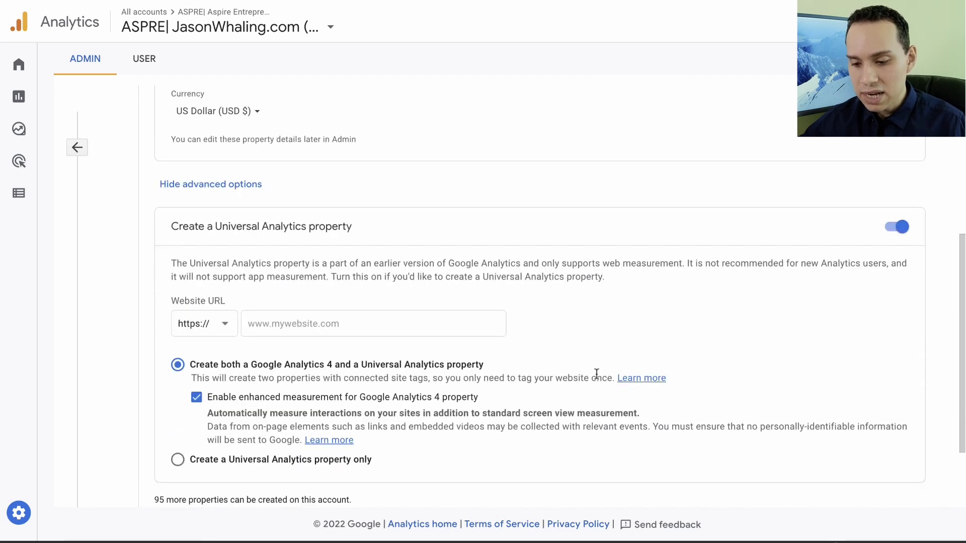
left_click(316, 265)
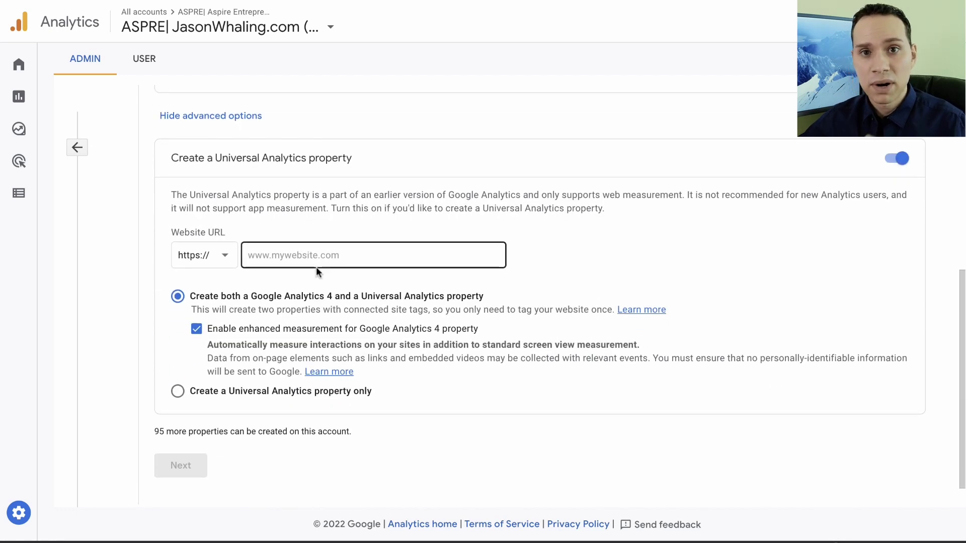
left_click(298, 399)
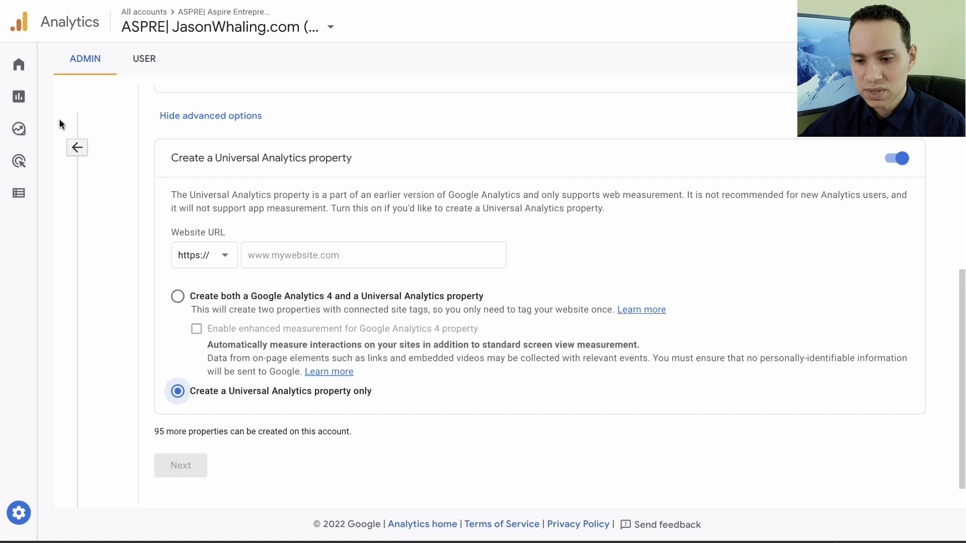
left_click(77, 148)
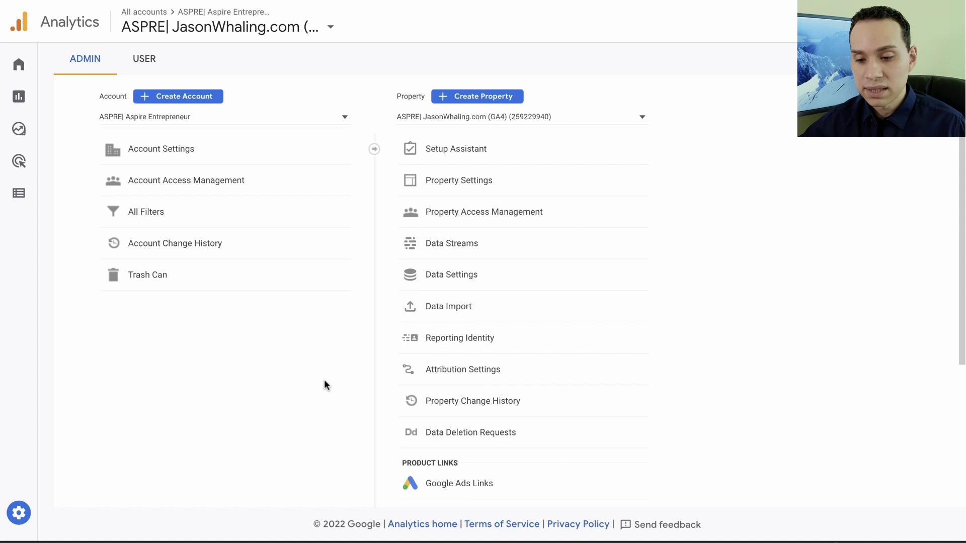
Go to Reports > Acquisition > Traffic acquisition
mouse_move(17, 250)
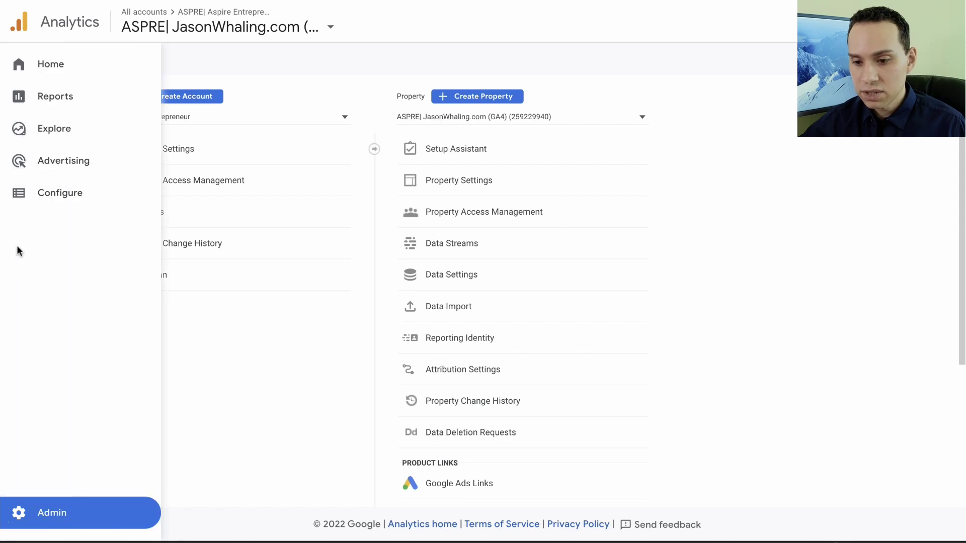
left_click(59, 99)
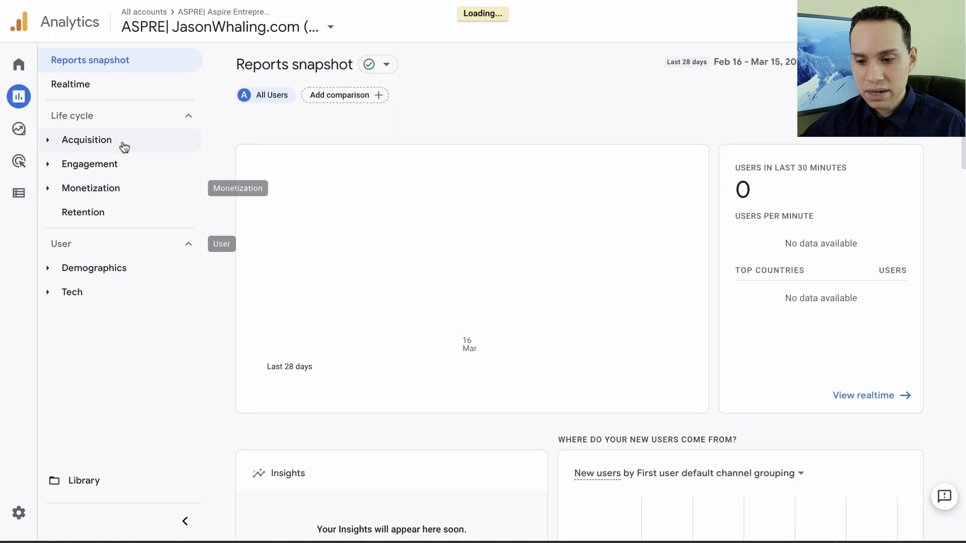
left_click(52, 145)
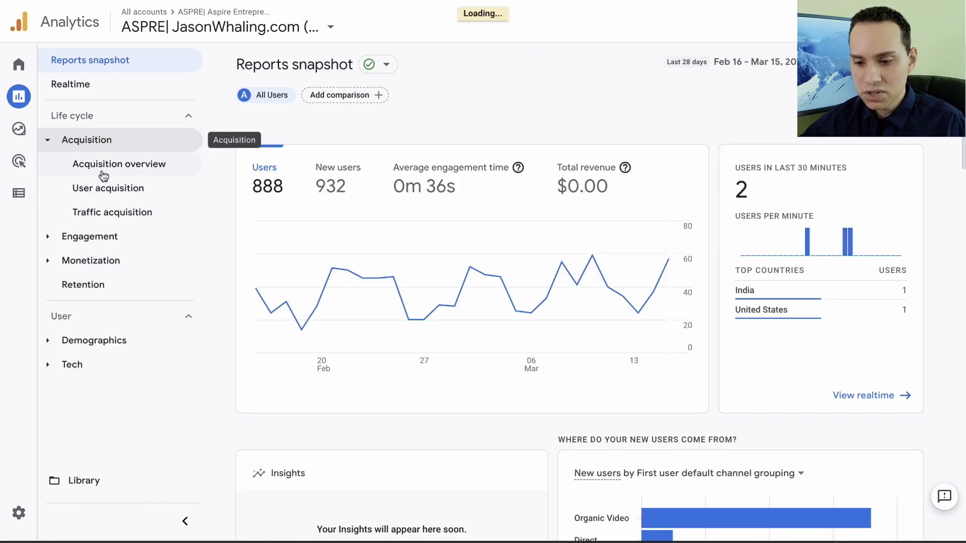
left_click(145, 217)
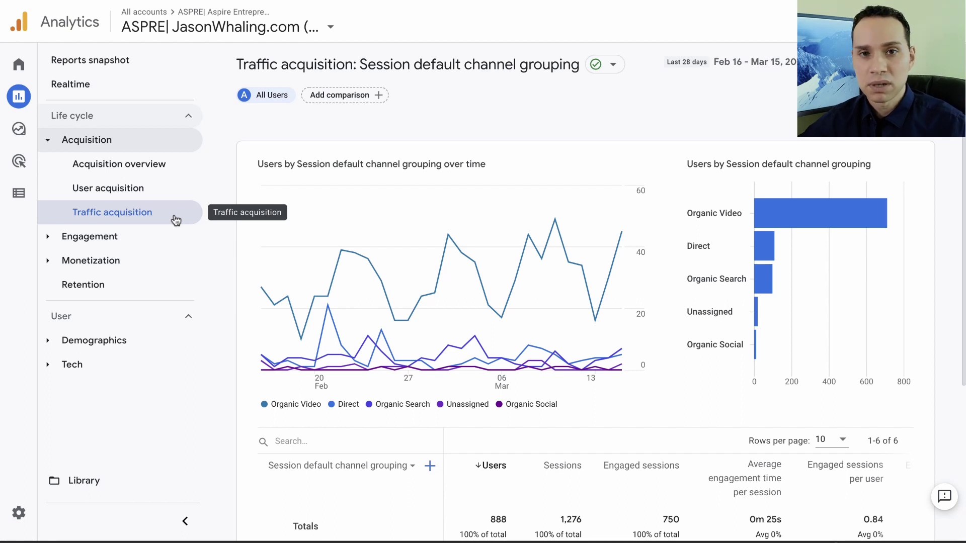
Try the This year date range without applying it, then collapse the report navigation panel
scroll(315, 246, "down", 1)
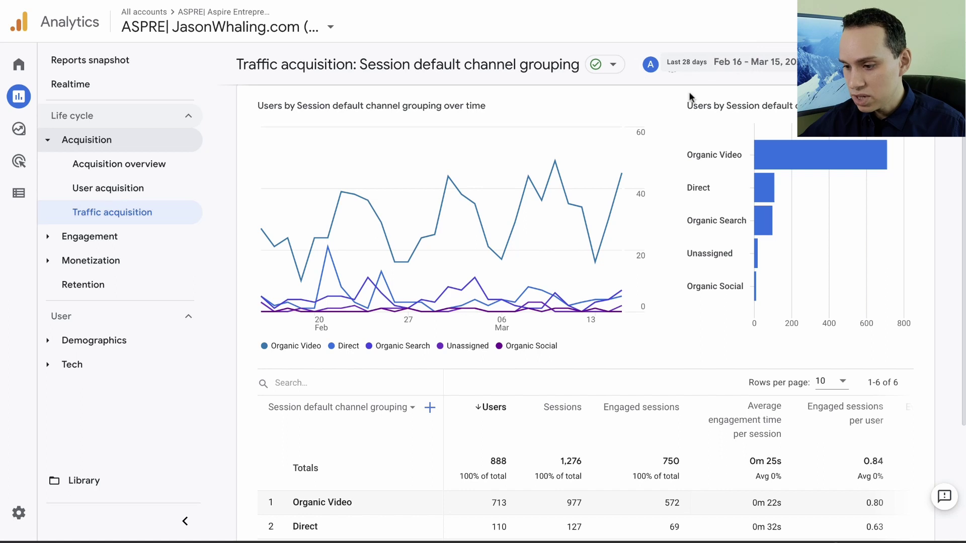
left_click(688, 66)
left_click(571, 291)
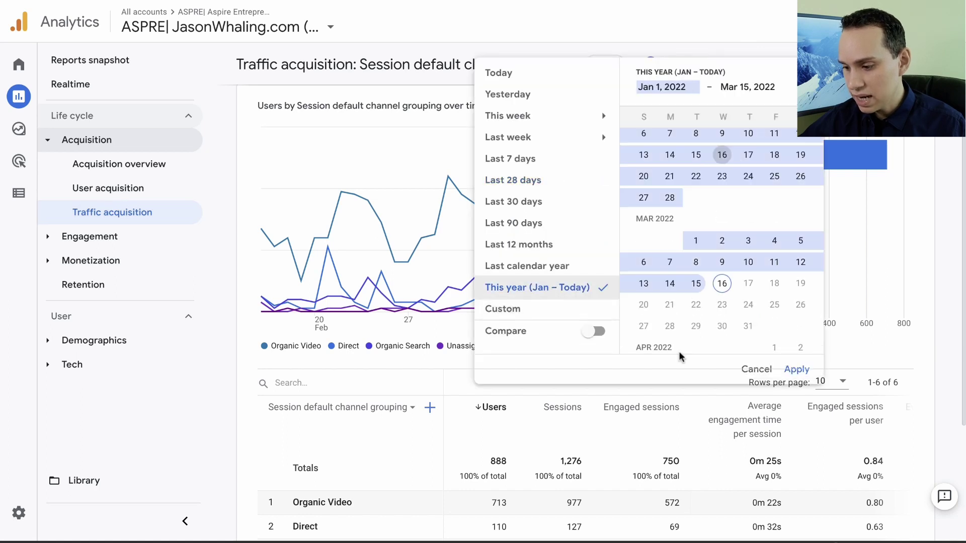
left_click(798, 370)
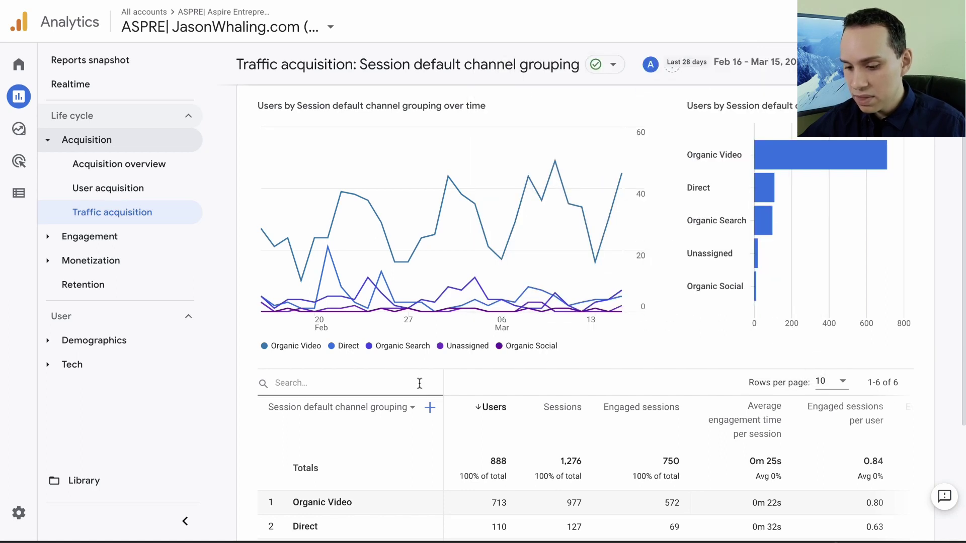
scroll(420, 383, "down", 3)
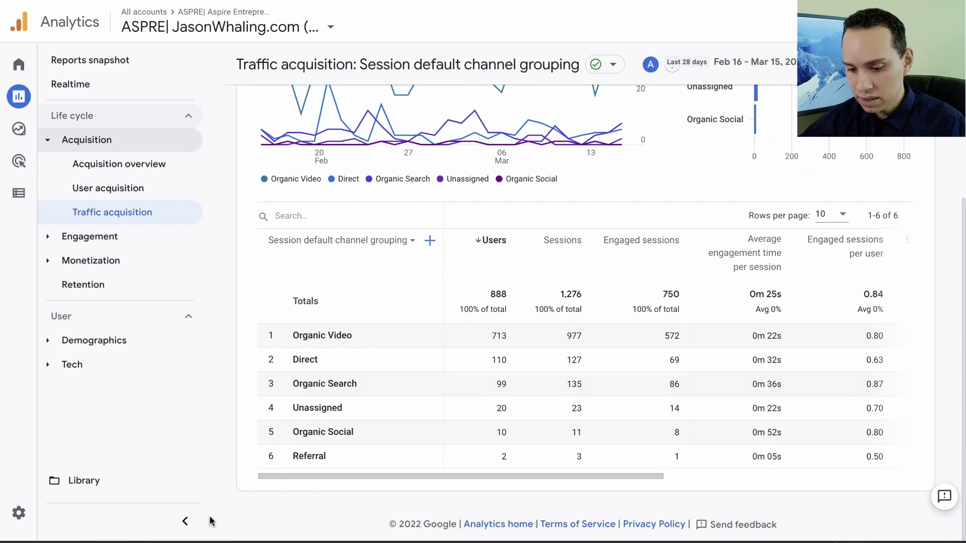
left_click(183, 522)
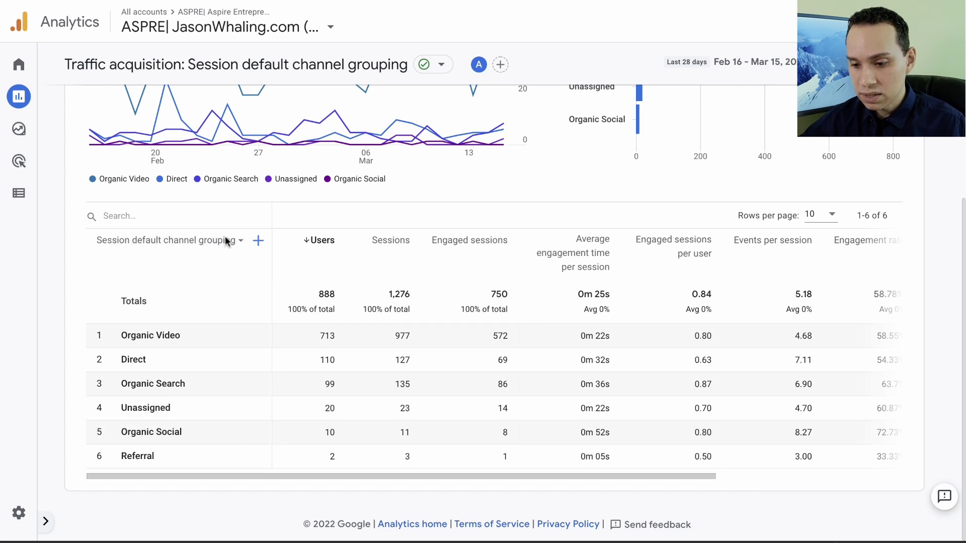
Switch the primary dimension to Session source and scroll through the resulting rows
left_click(222, 241)
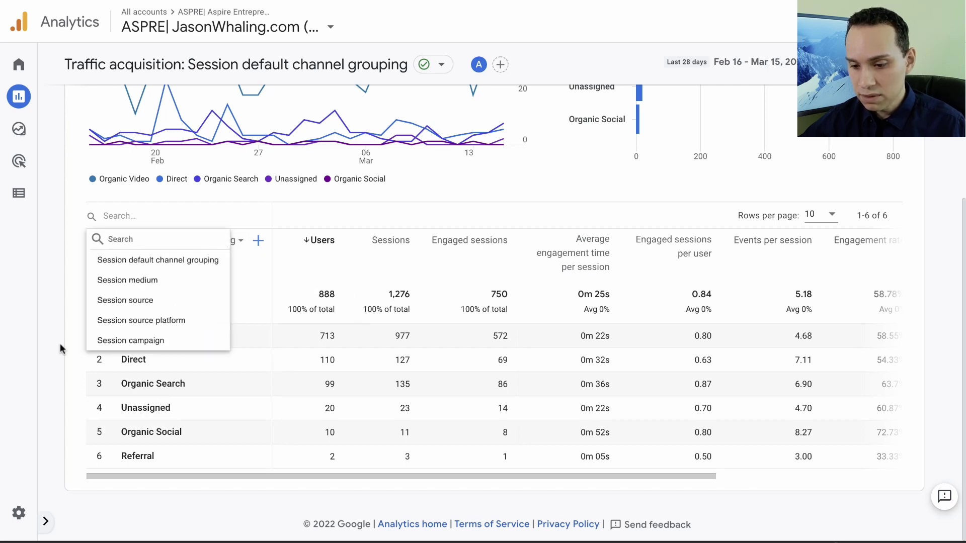
left_click(128, 300)
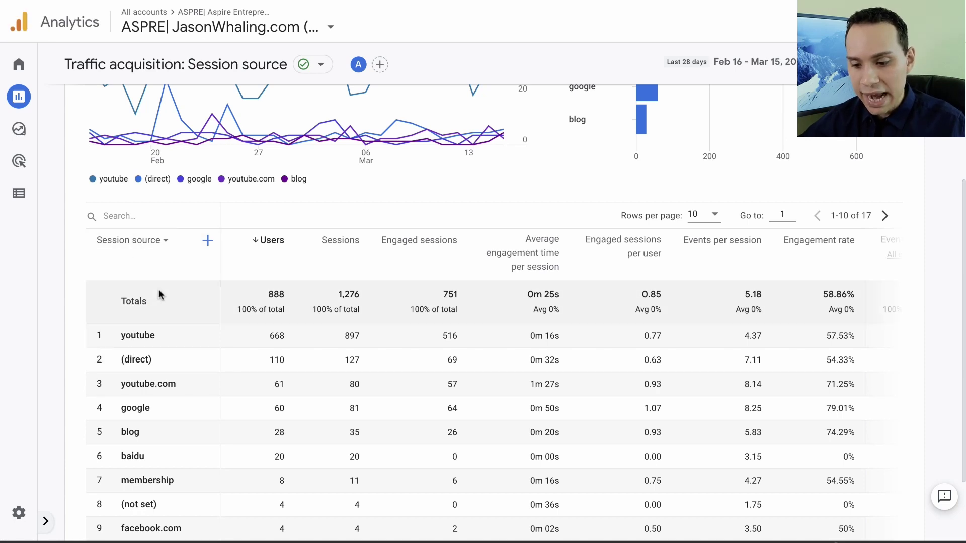
scroll(159, 292, "down", 2)
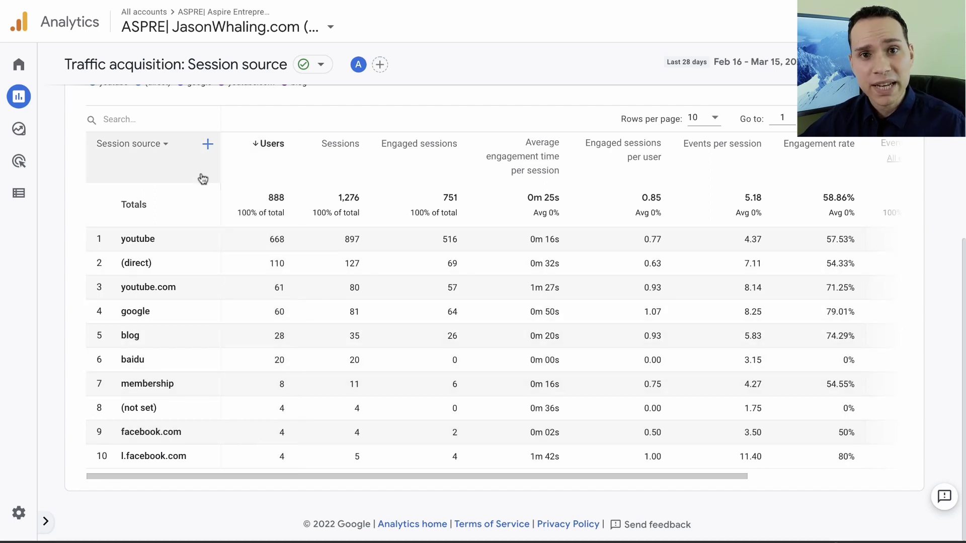
mouse_move(203, 179)
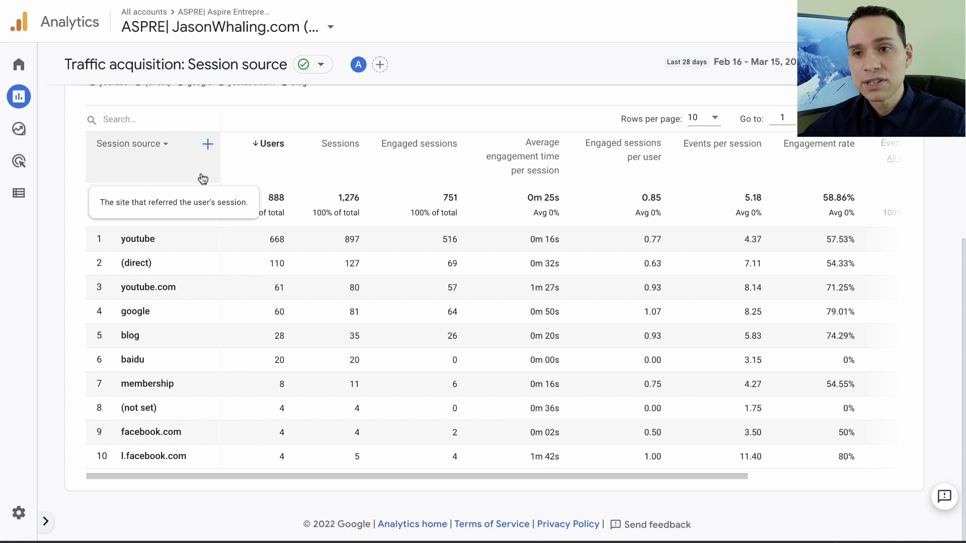
Add Session acquisition > Session medium beside Session source, then reopen the dimension choices
left_click(208, 146)
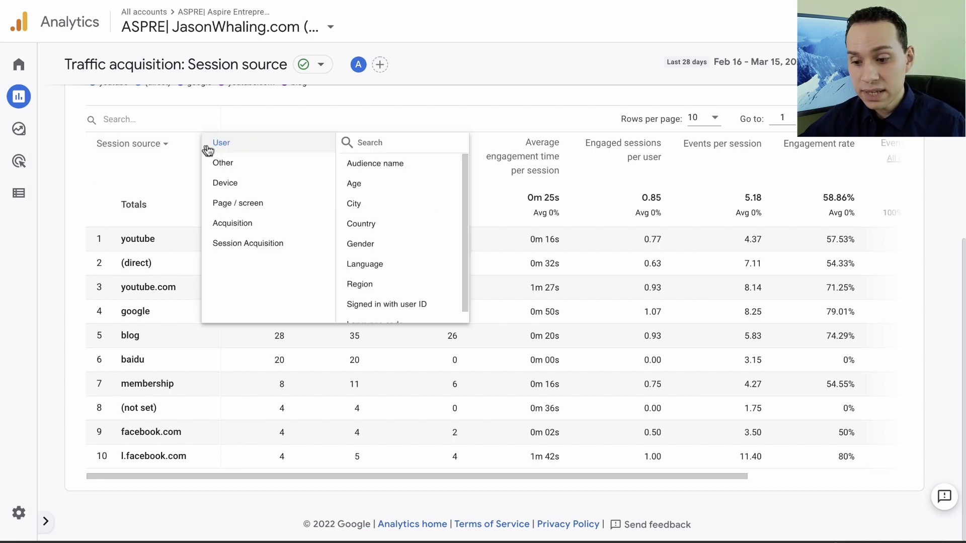
left_click(256, 245)
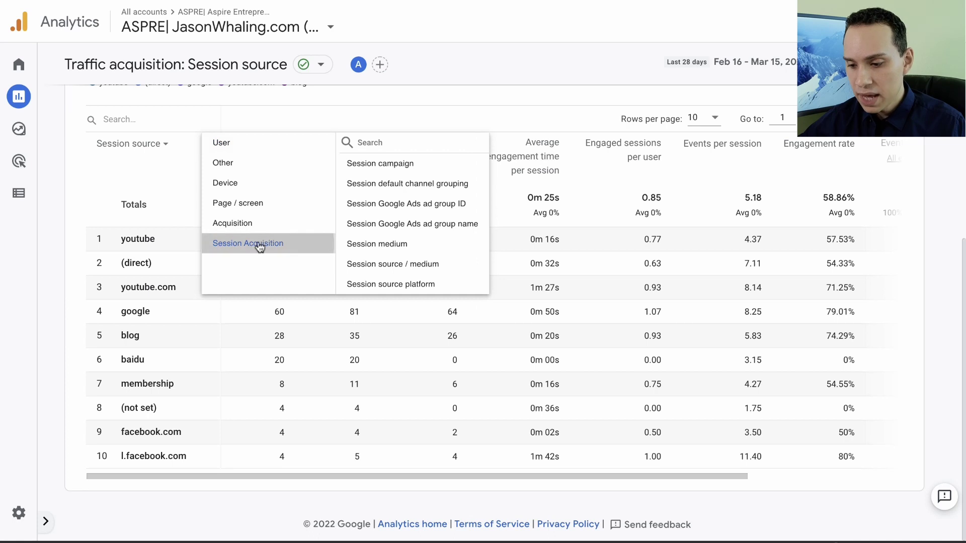
left_click(374, 246)
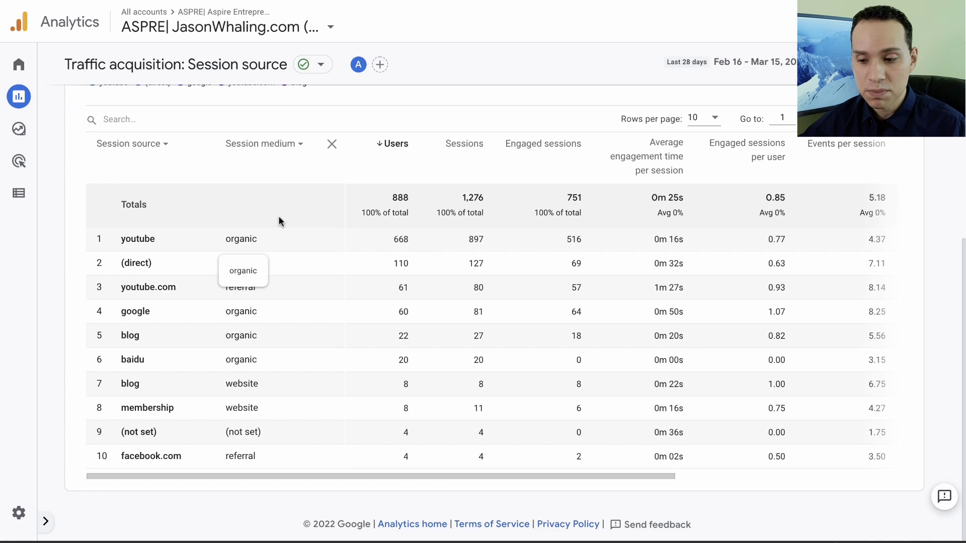
left_click(297, 151)
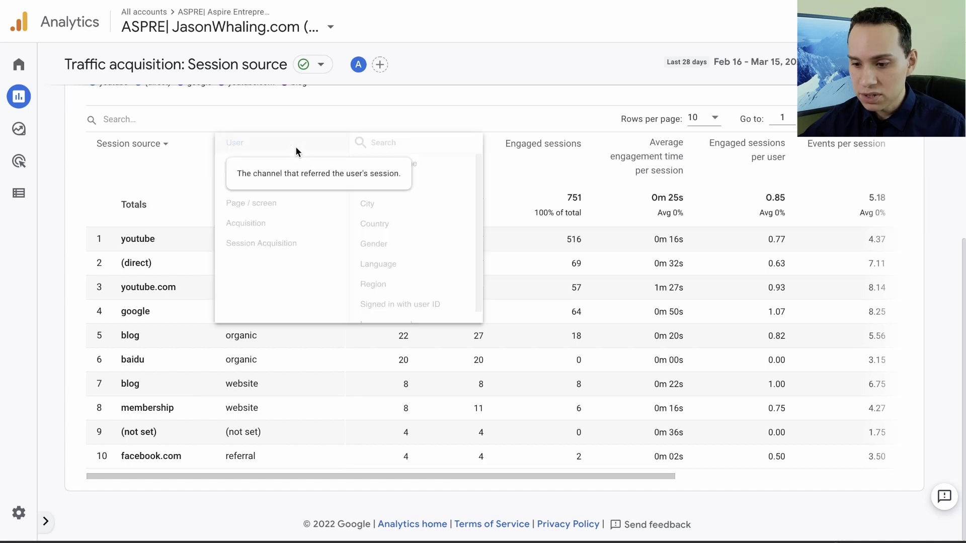
left_click(280, 245)
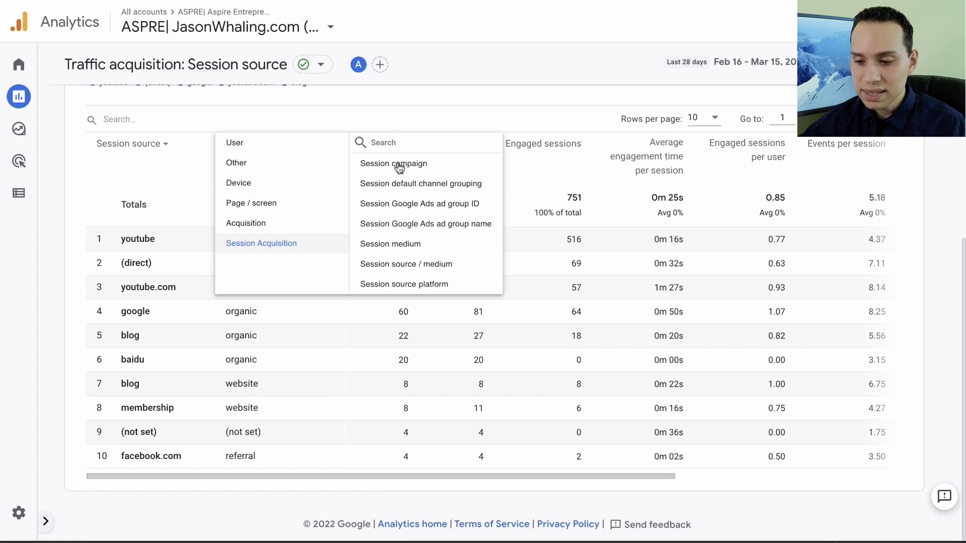
Dismiss the secondary dimension choices without changing the column
left_click(327, 317)
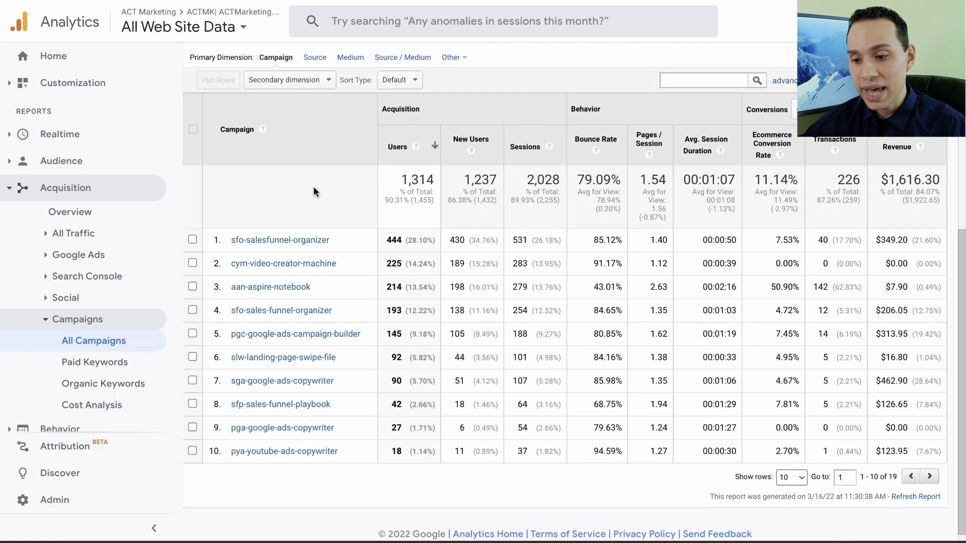
Scroll through the All Campaigns report led by sfo-salesfunnel-organizer
scroll(313, 191, "up", 3)
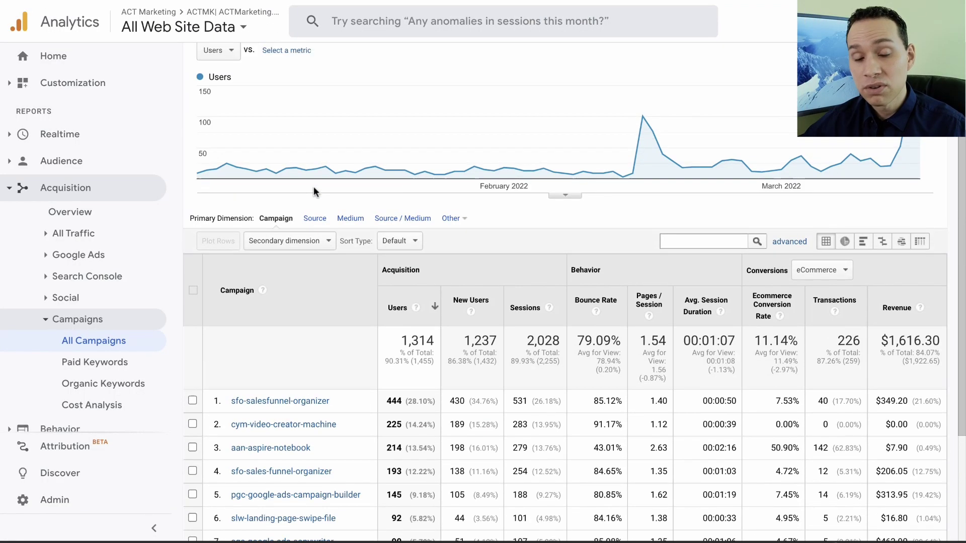
scroll(314, 191, "down", 3)
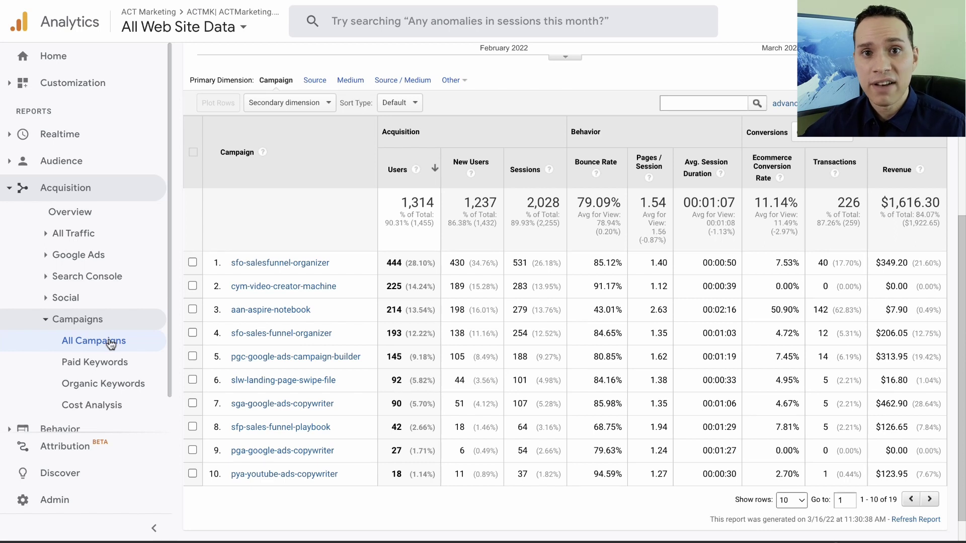
scroll(385, 251, "down", 1)
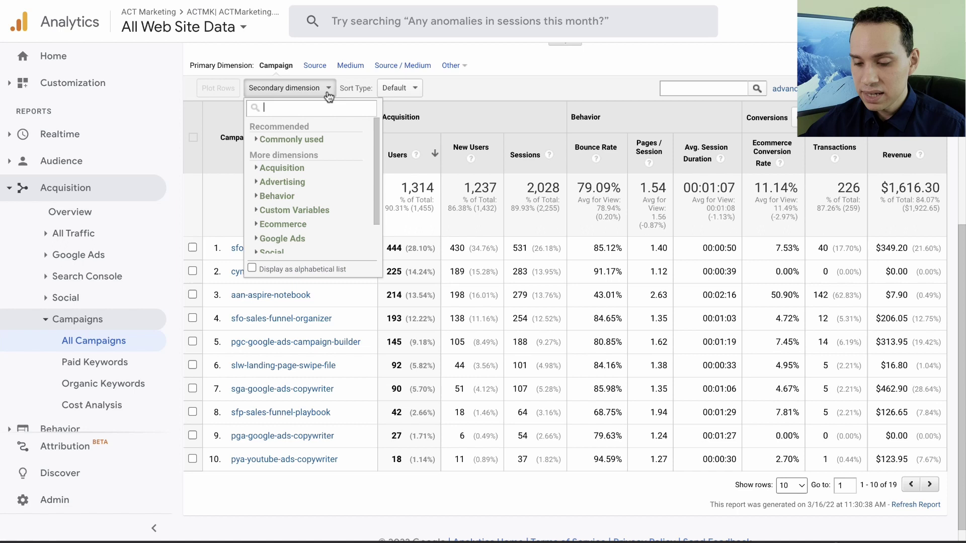
Add Advertising > Ad Content as the secondary dimension and highlight the aan3-1-1 value
left_click(256, 184)
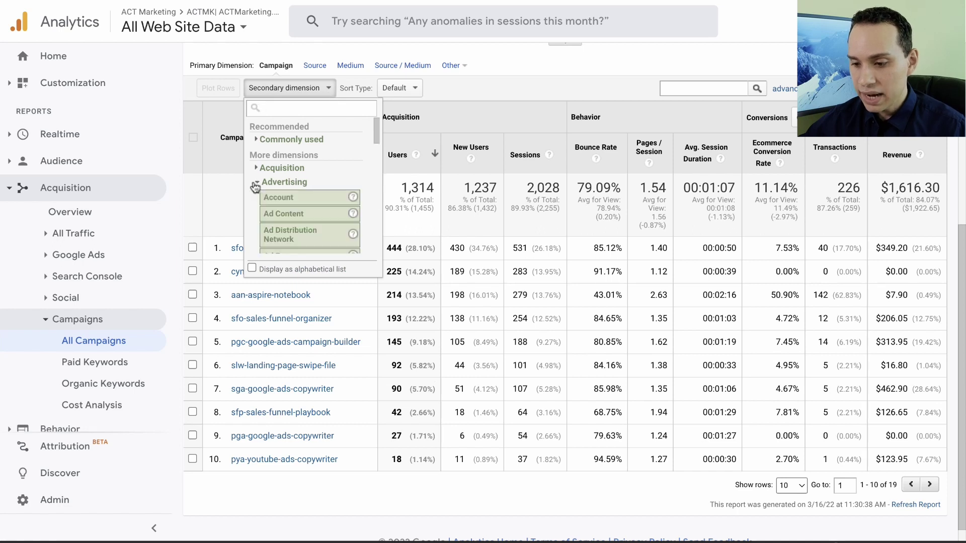
left_click(303, 215)
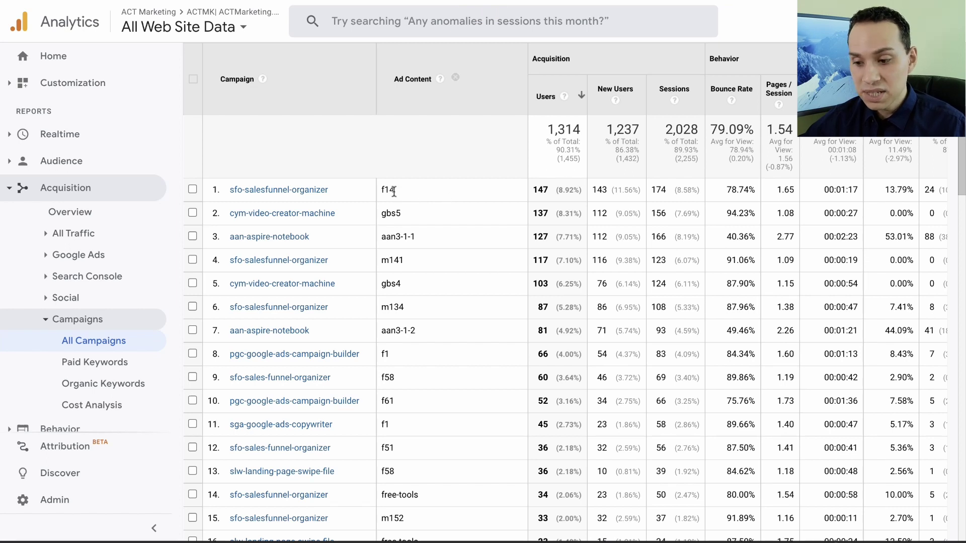
left_click_drag(422, 241, 381, 237)
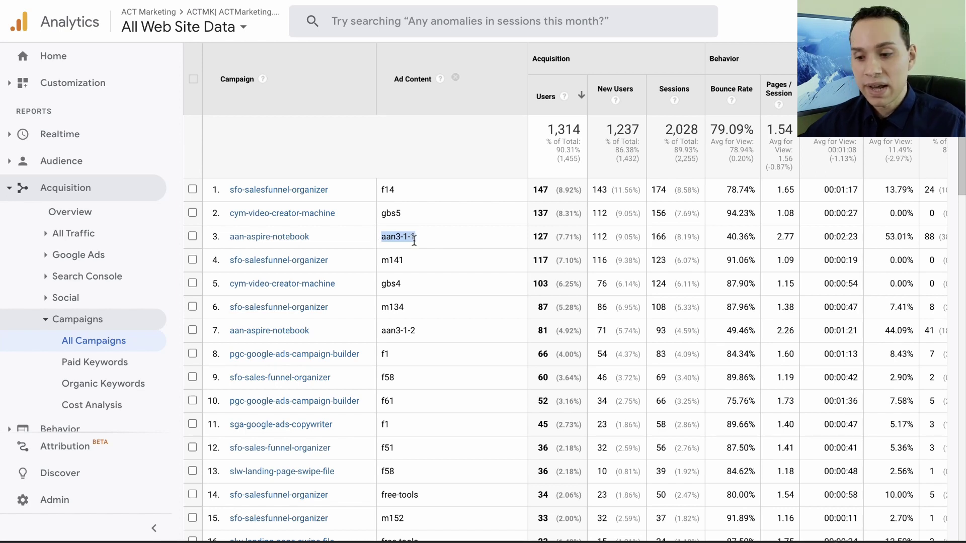
Drill into sfo-salesfunnel-organizer and add Advertising > Ad Content beside source/medium
left_click(297, 190)
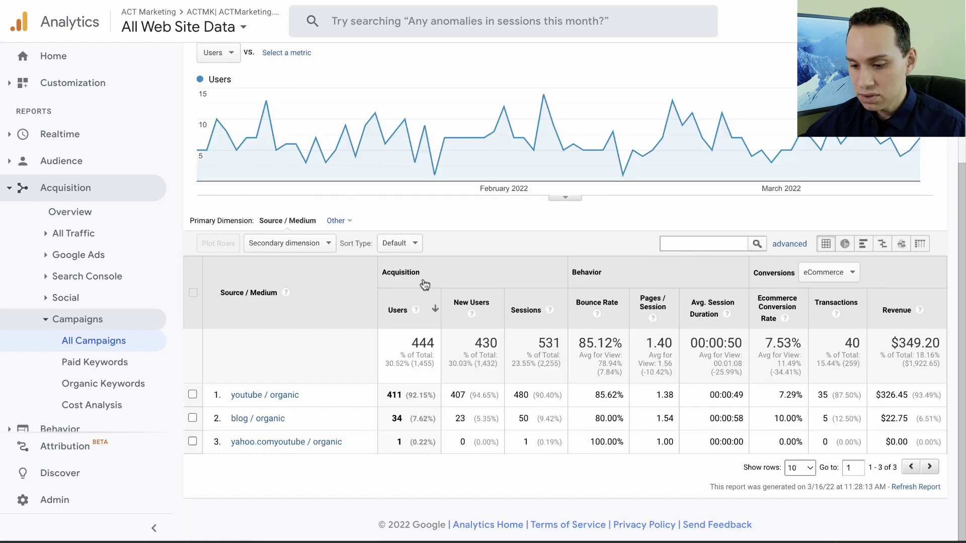
left_click(304, 243)
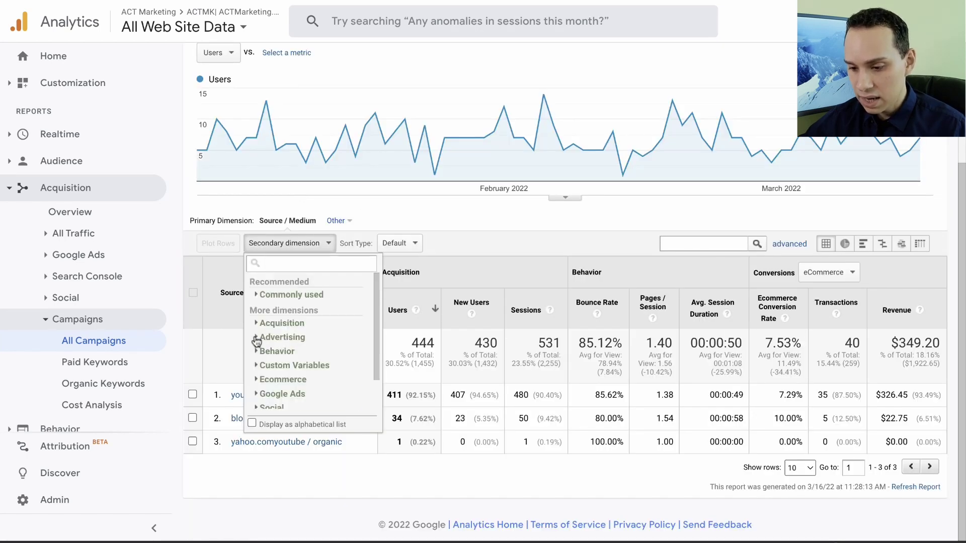
left_click(261, 337)
left_click(281, 368)
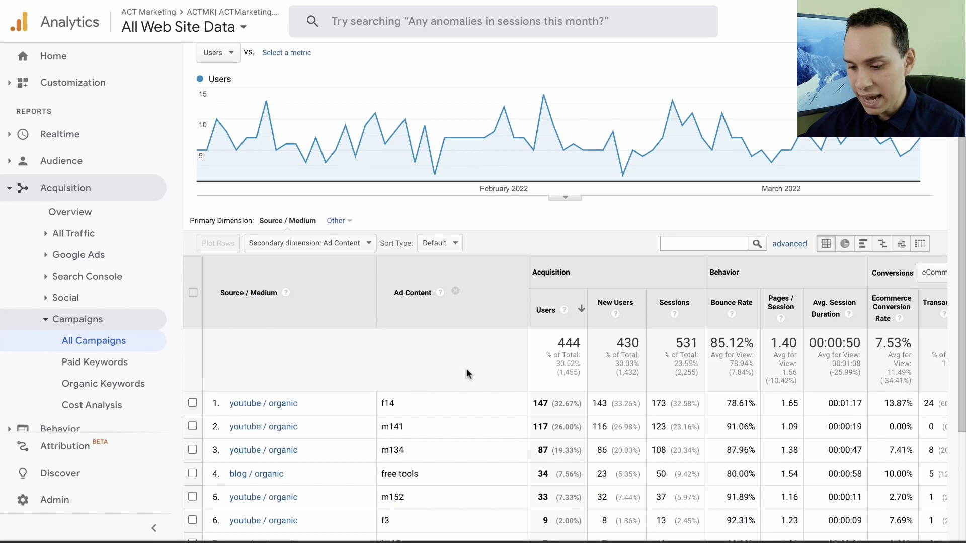
scroll(467, 368, "down", 3)
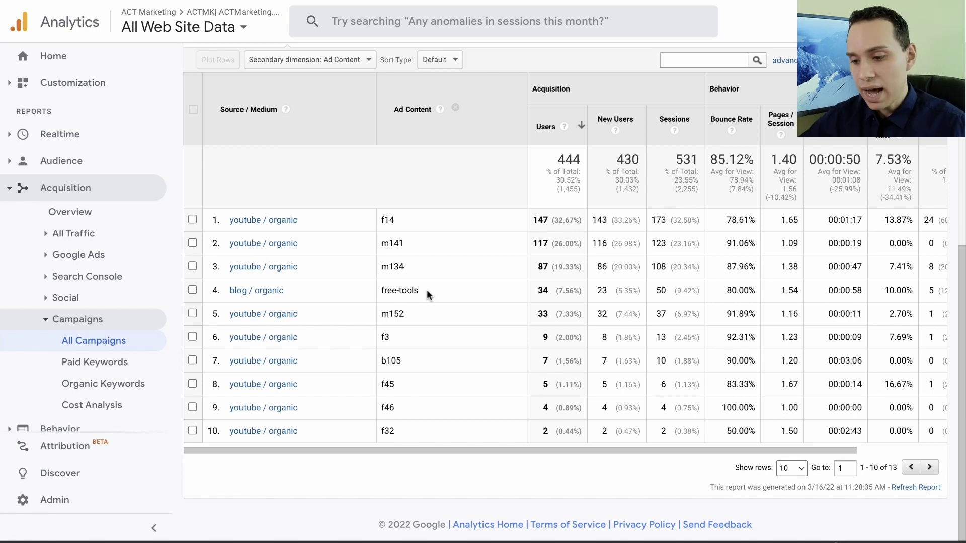
scroll(408, 228, "right", 3)
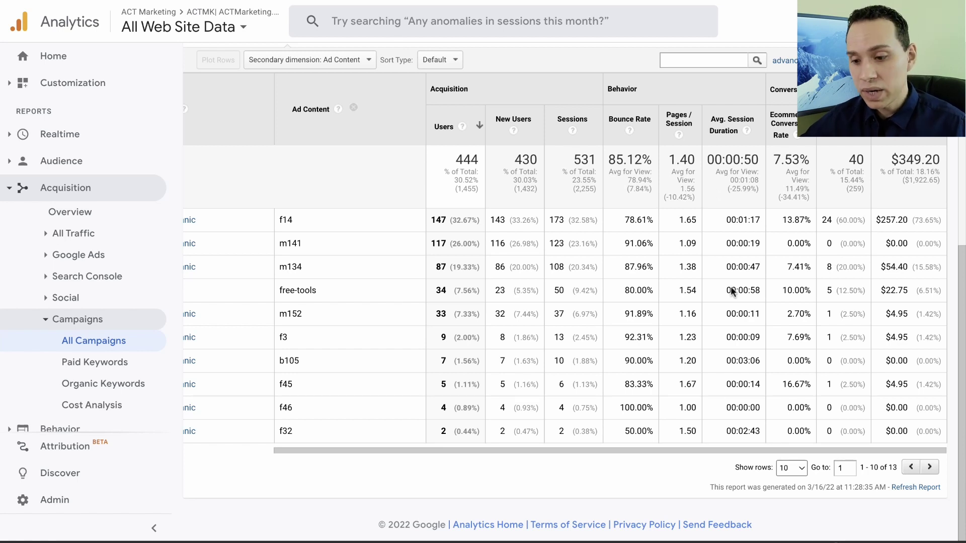
scroll(322, 247, "left", 2)
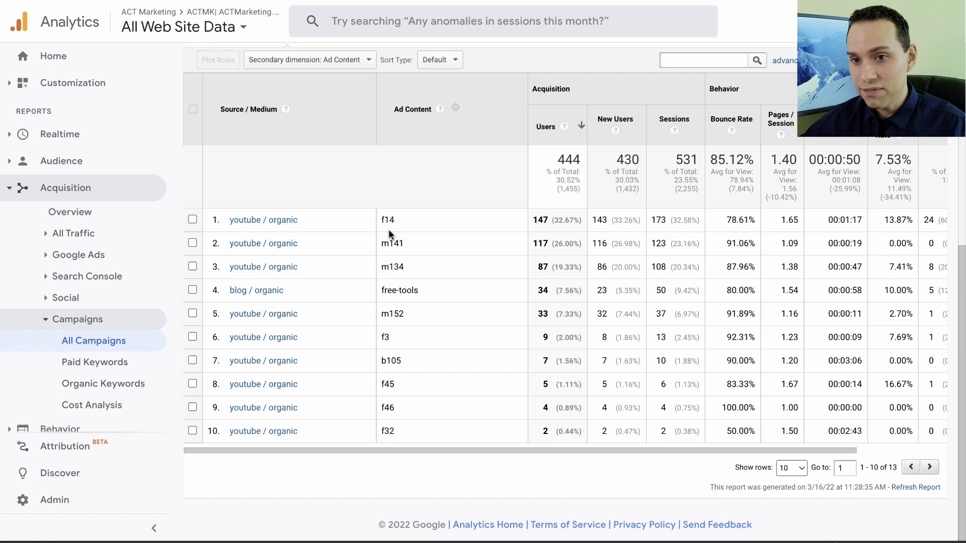
scroll(403, 232, "right", 2)
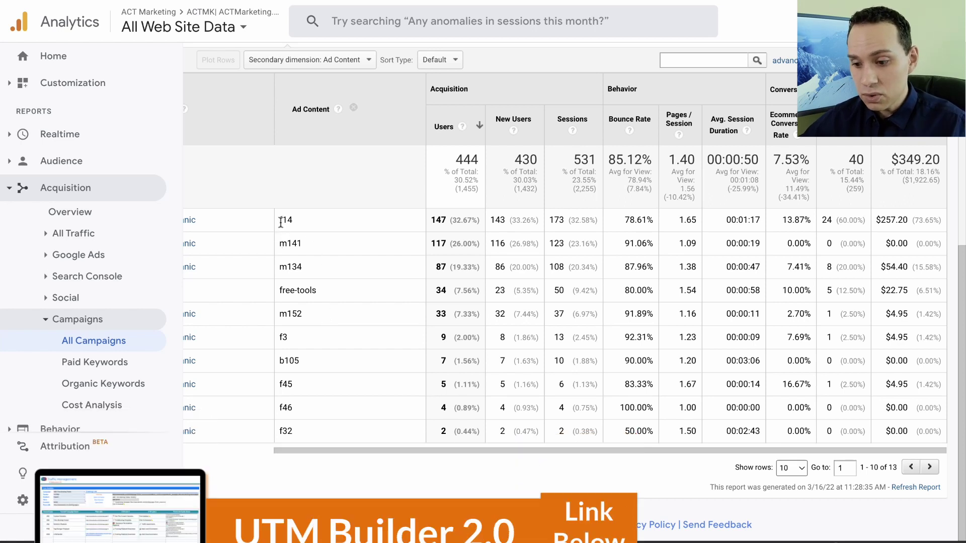
left_click_drag(282, 222, 303, 270)
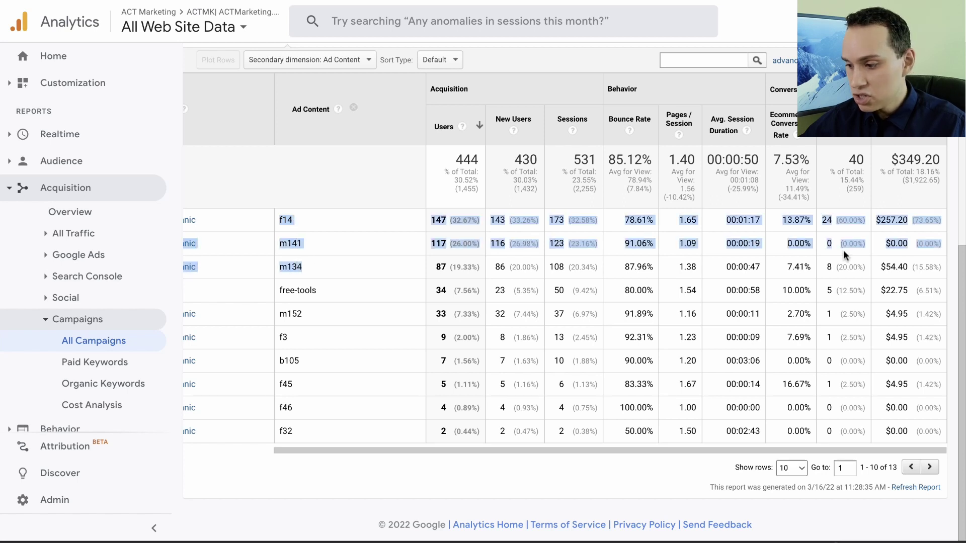
left_click(897, 272)
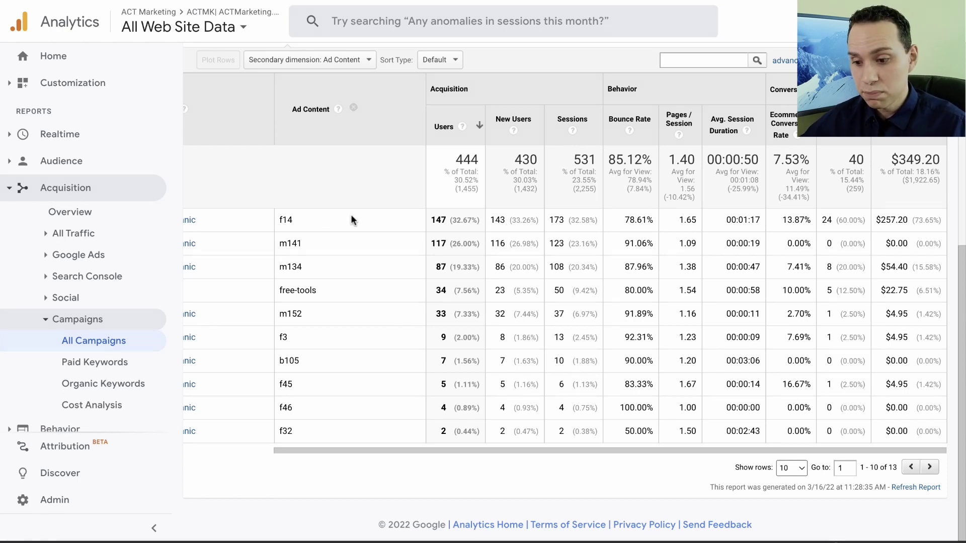
scroll(351, 214, "left", 1)
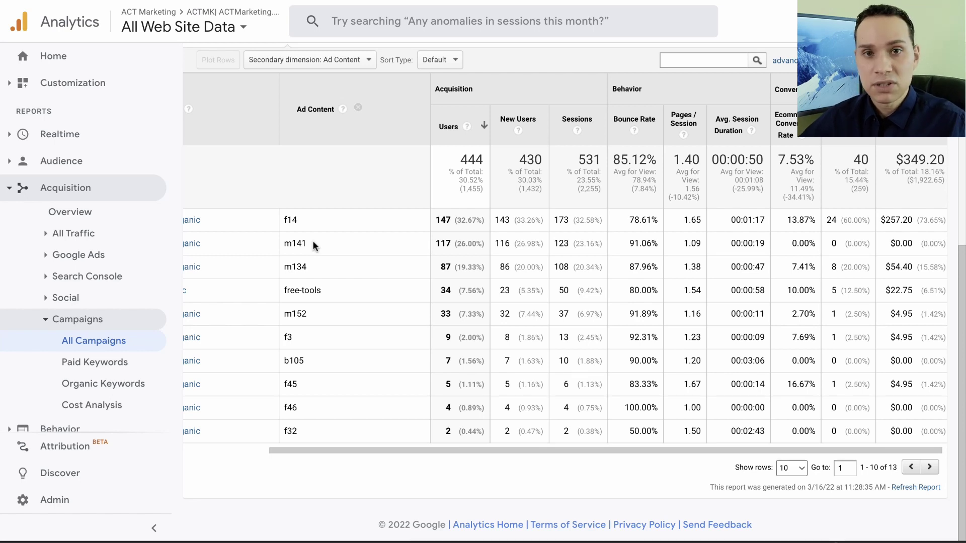
scroll(351, 222, "right", 1)
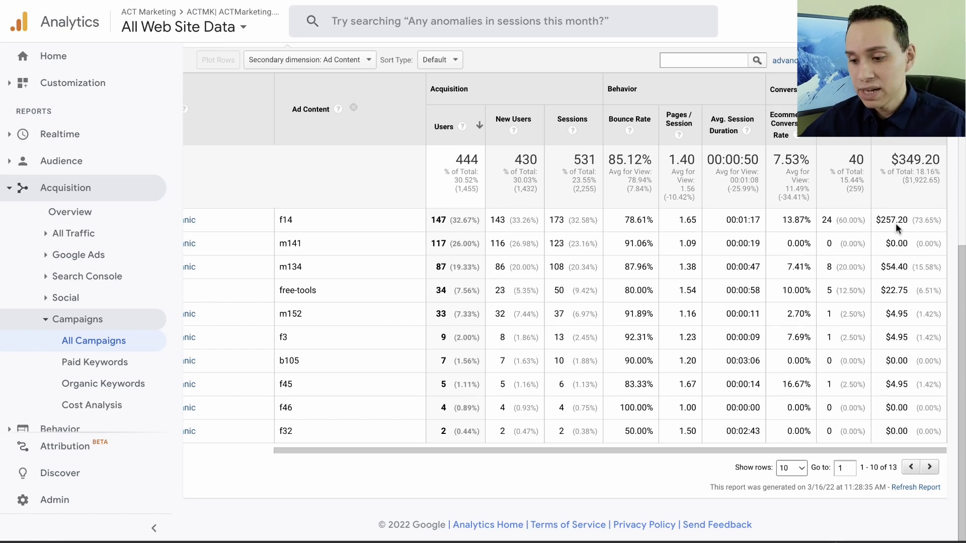
scroll(895, 222, "left", 2)
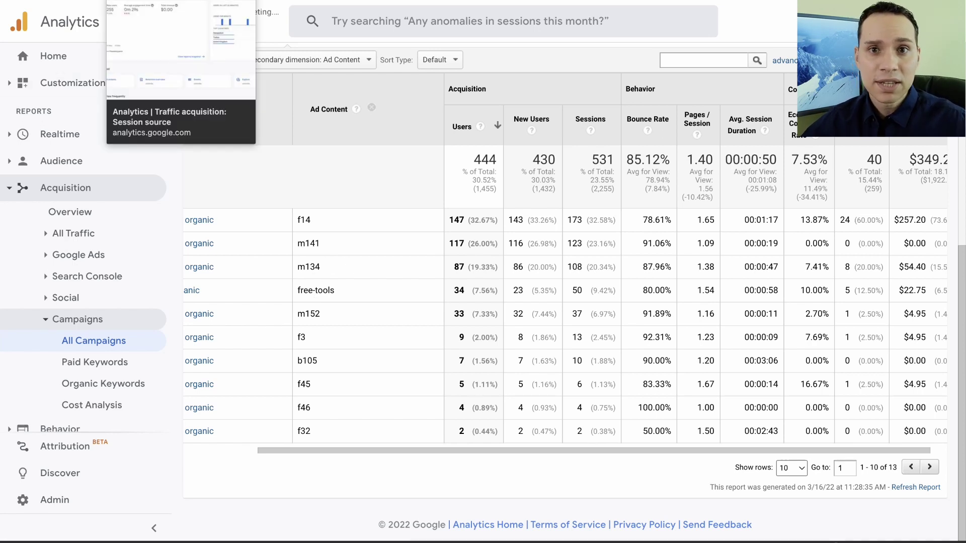
Switch to the GA4 Traffic acquisition tab and go to Reports in the left rail
left_click(166, 0)
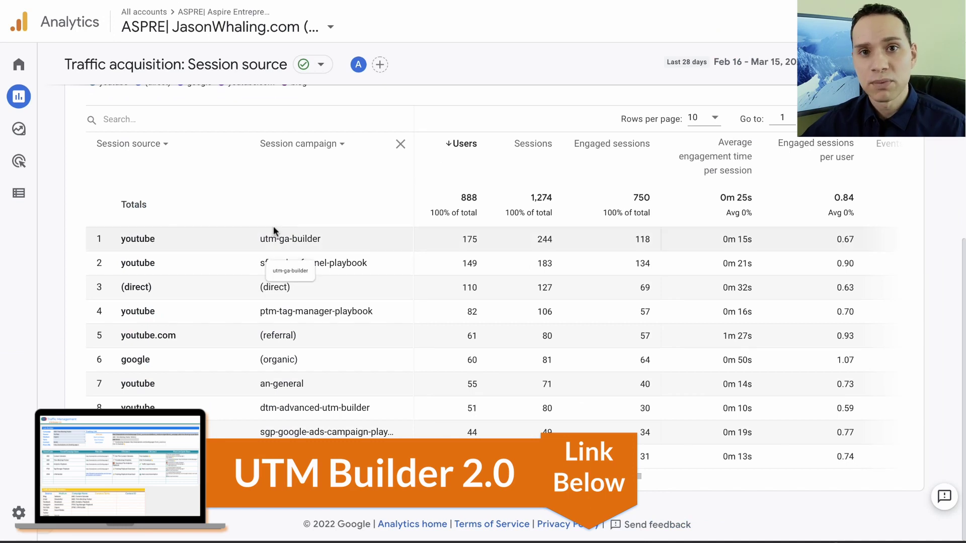
scroll(273, 231, "up", 3)
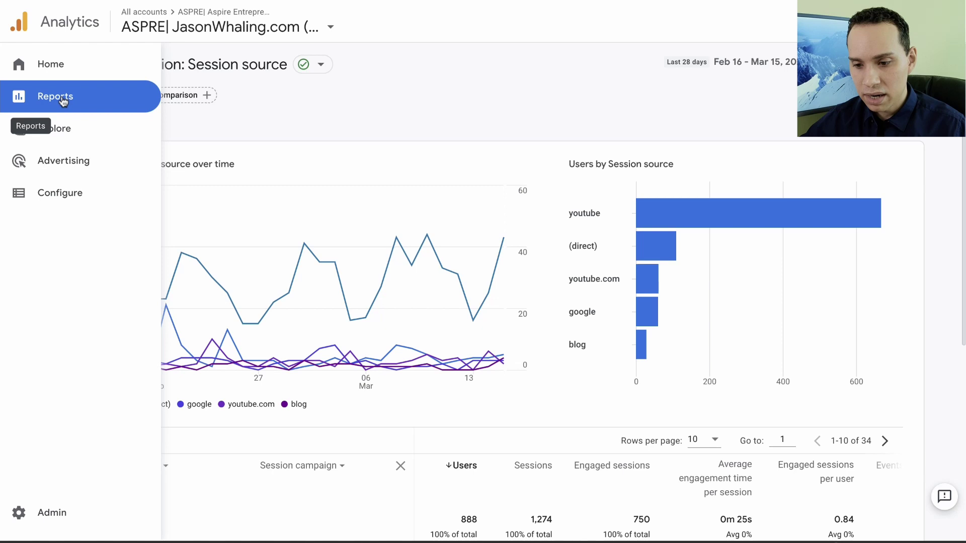
left_click(50, 103)
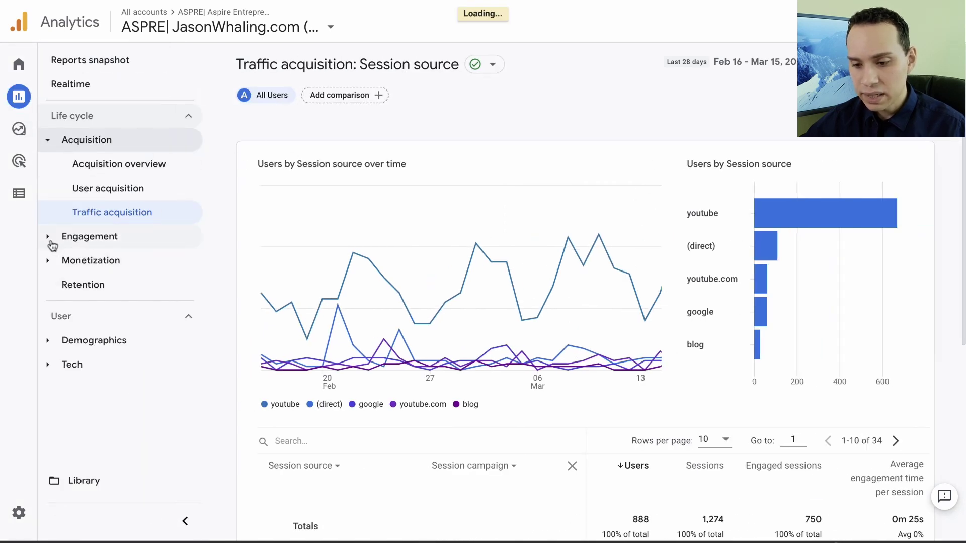
Open Demographics overview, then View countries to list users by country, led by United States
left_click(72, 344)
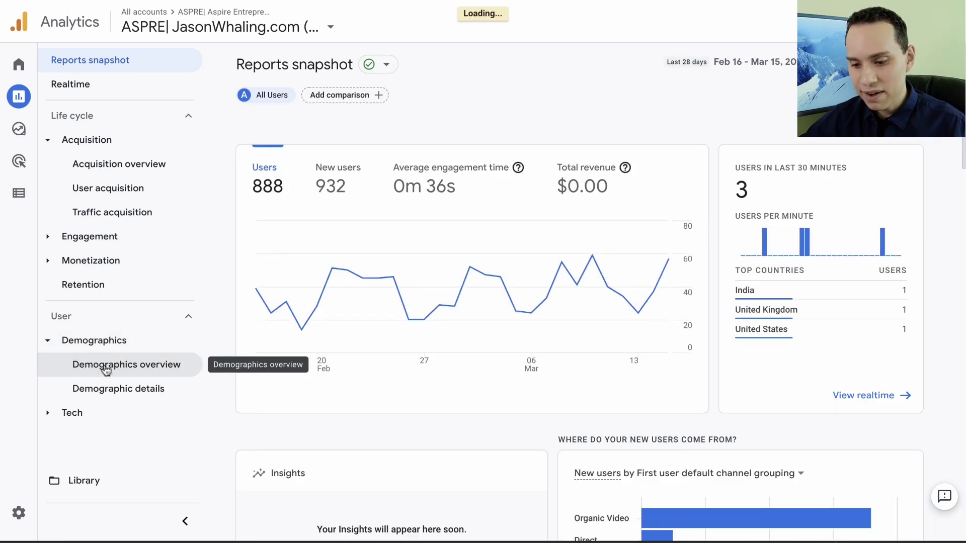
left_click(136, 365)
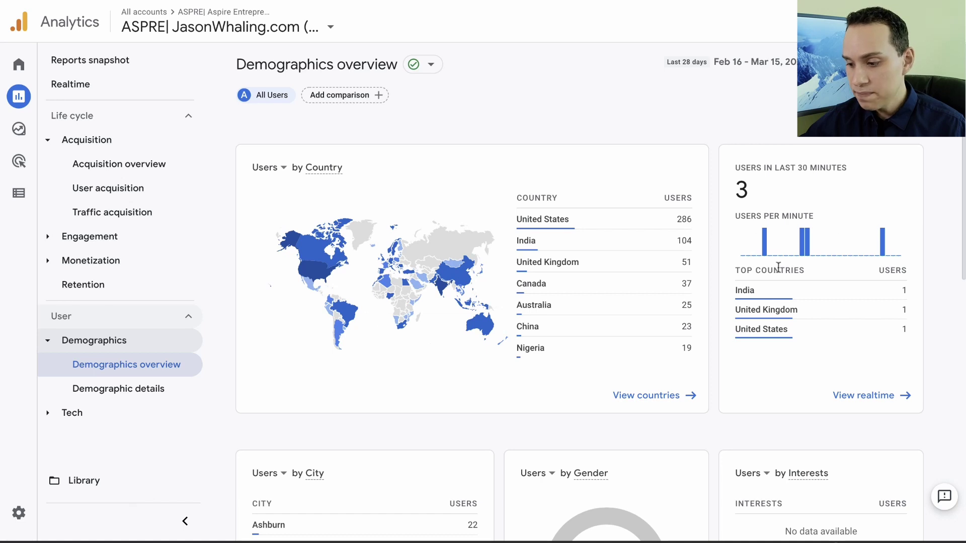
left_click(649, 398)
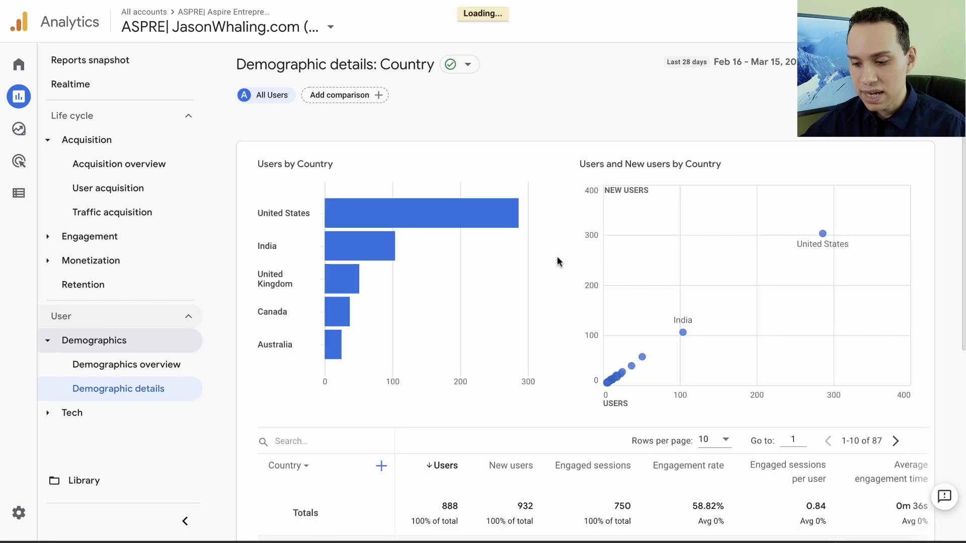
scroll(557, 255, "down", 6)
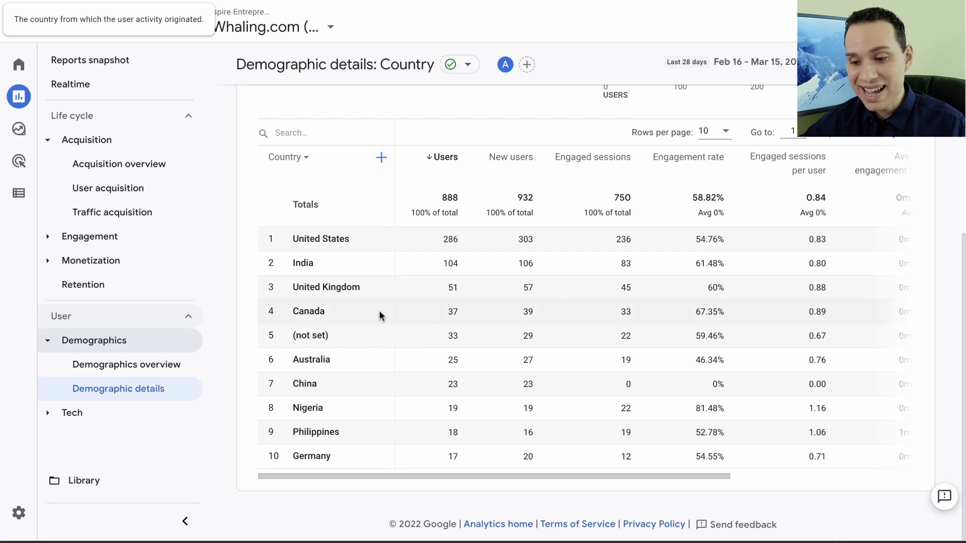
scroll(373, 328, "up", 3)
scroll(375, 335, "up", 3)
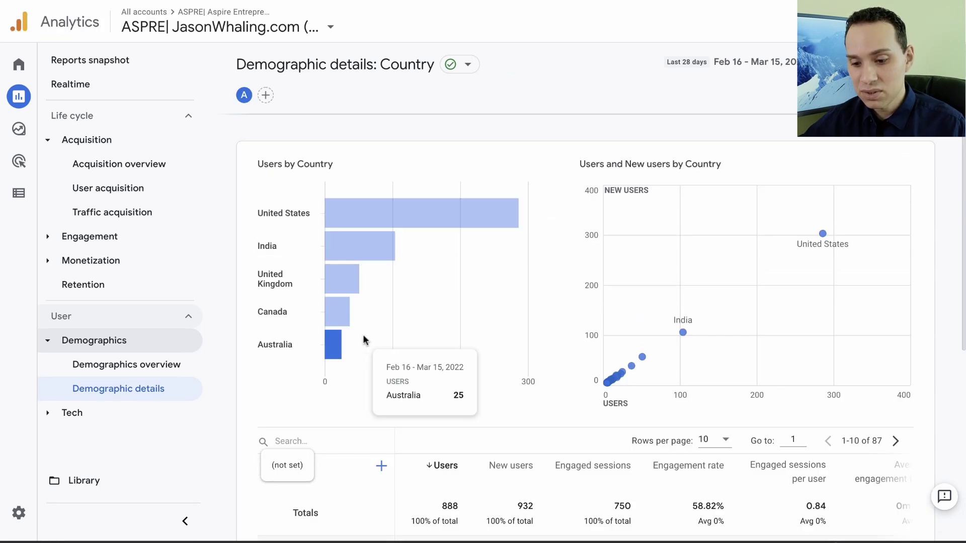
left_click(135, 366)
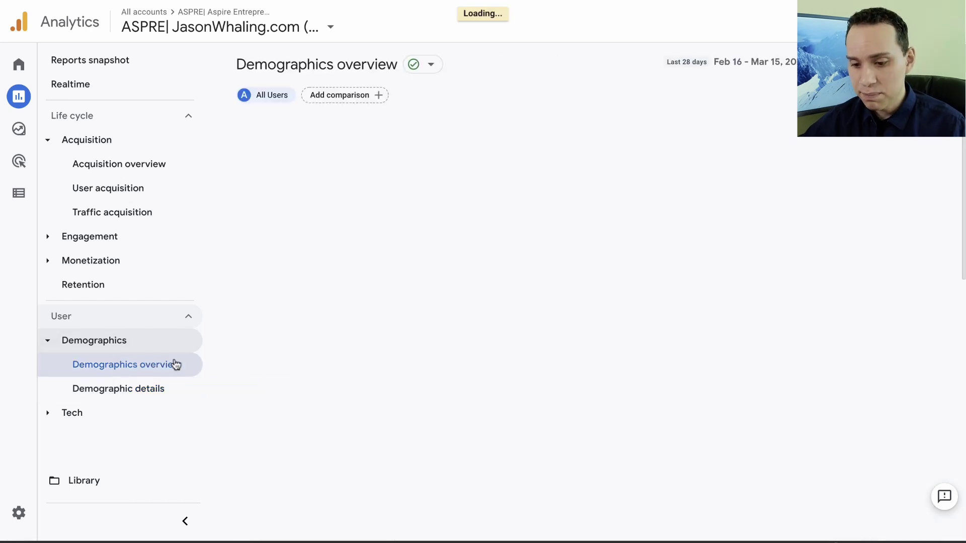
scroll(526, 264, "down", 7)
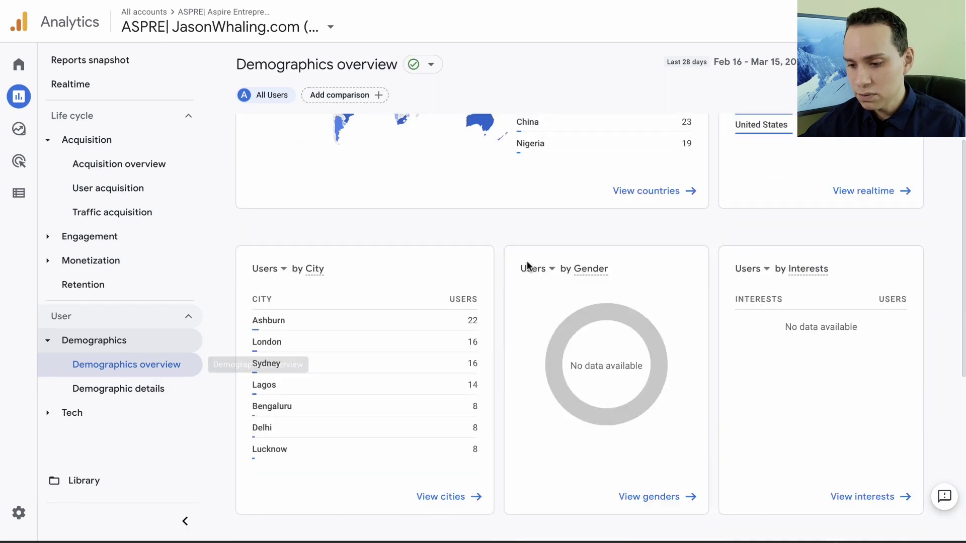
scroll(533, 249, "up", 1)
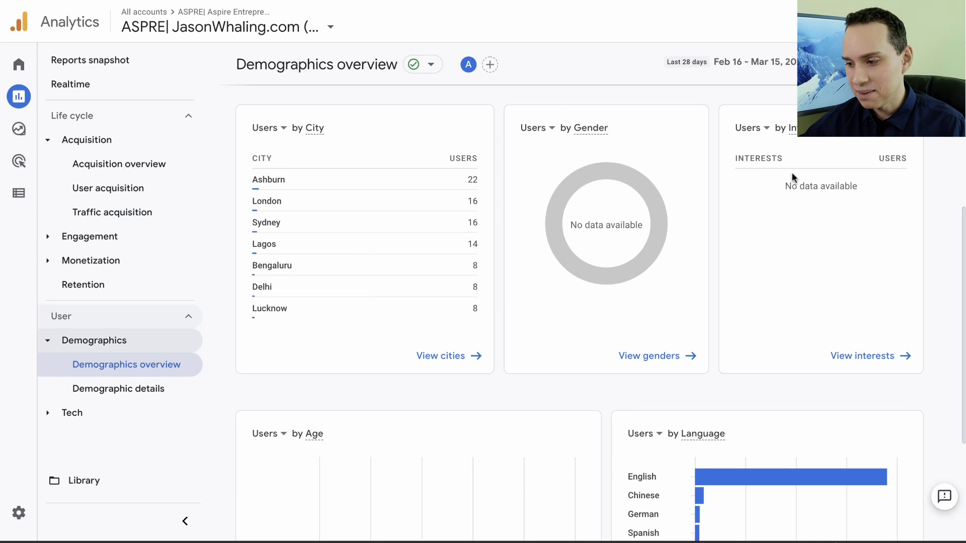
scroll(583, 234, "down", 4)
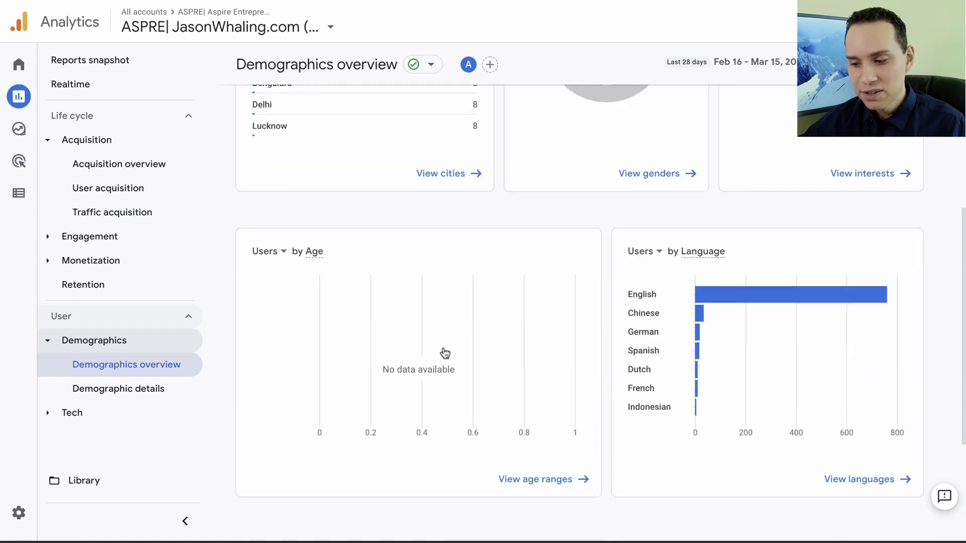
mouse_move(729, 295)
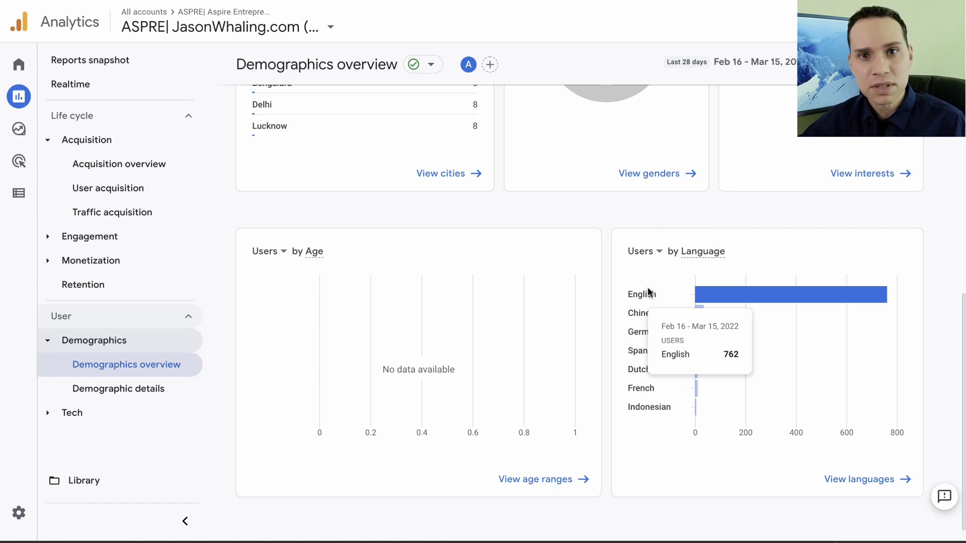
scroll(647, 289, "up", 7)
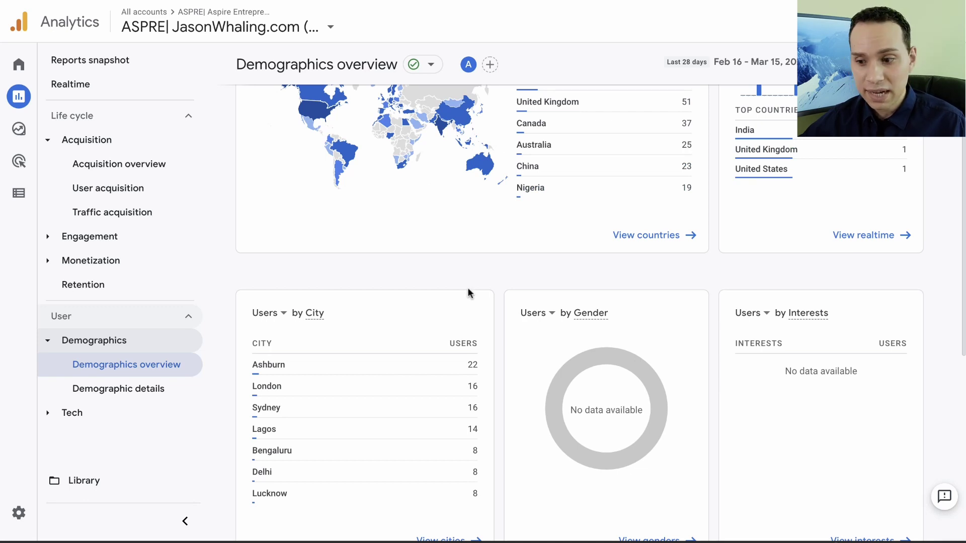
scroll(592, 378, "down", 1)
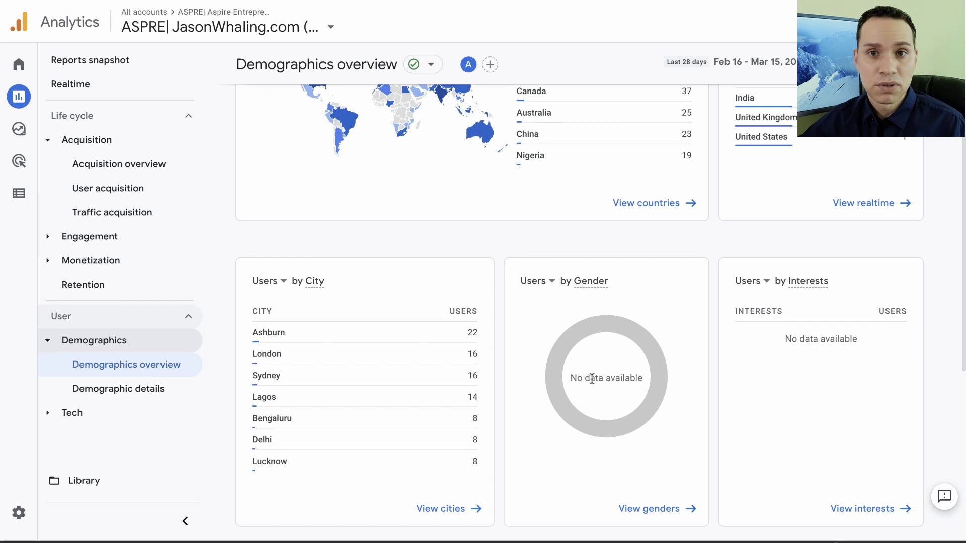
Switch to the Universal Analytics property's All Web Site Data view and dismiss the shutdown notice
left_click(329, 26)
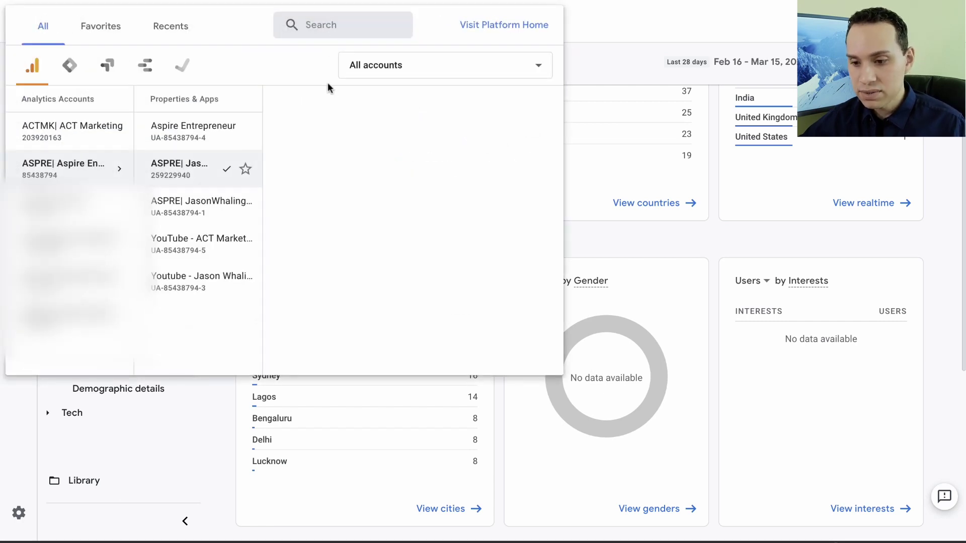
left_click(275, 203)
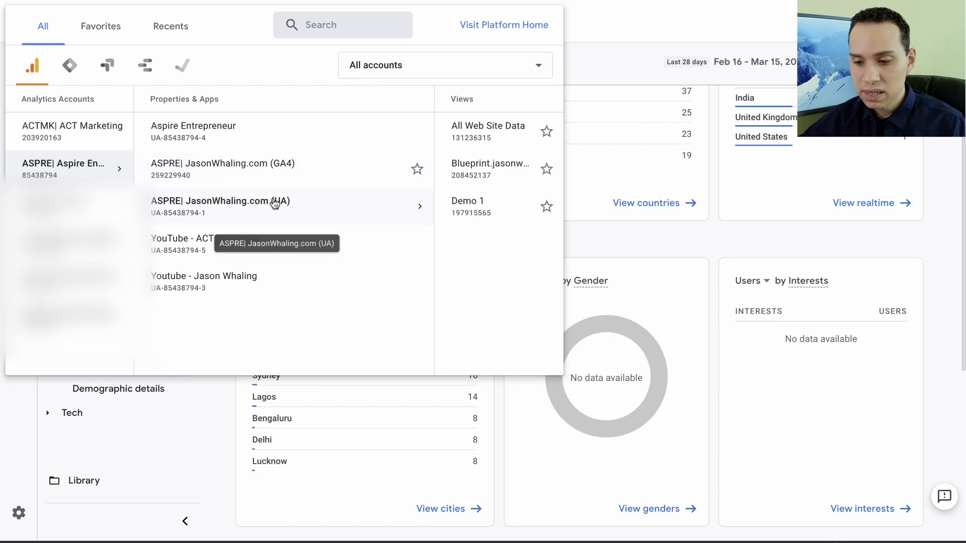
left_click(449, 136)
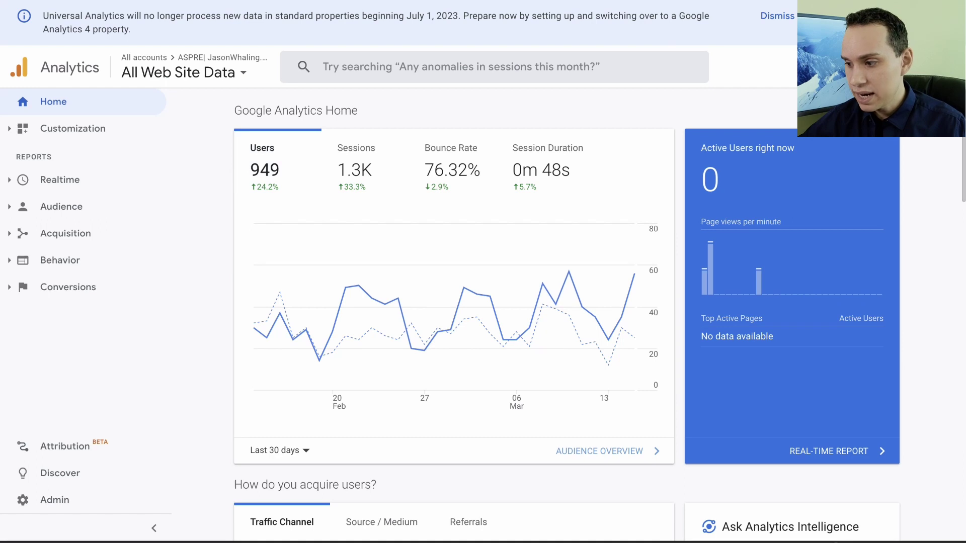
left_click(777, 16)
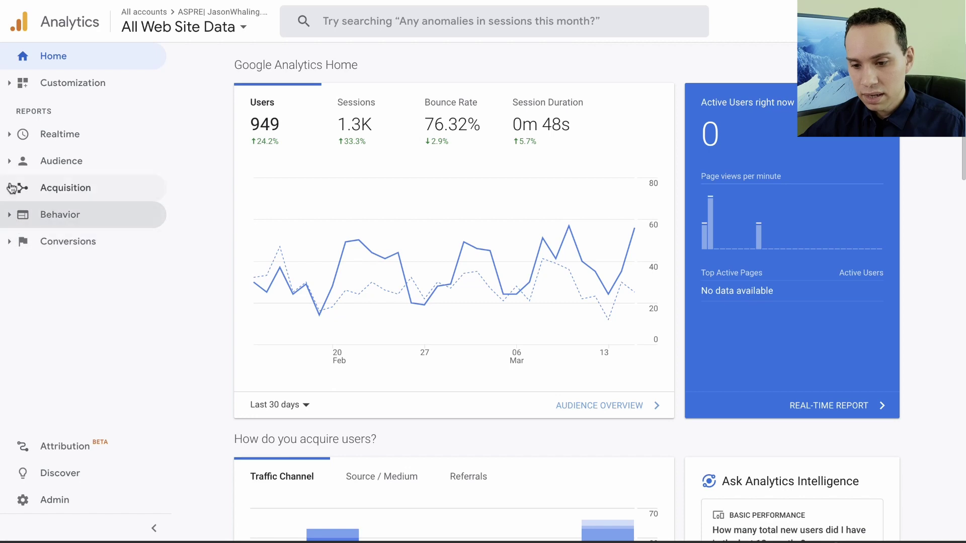
Open Audience > Demographics > Overview, showing 25-34 as top age group and 61.5% male users
left_click(19, 161)
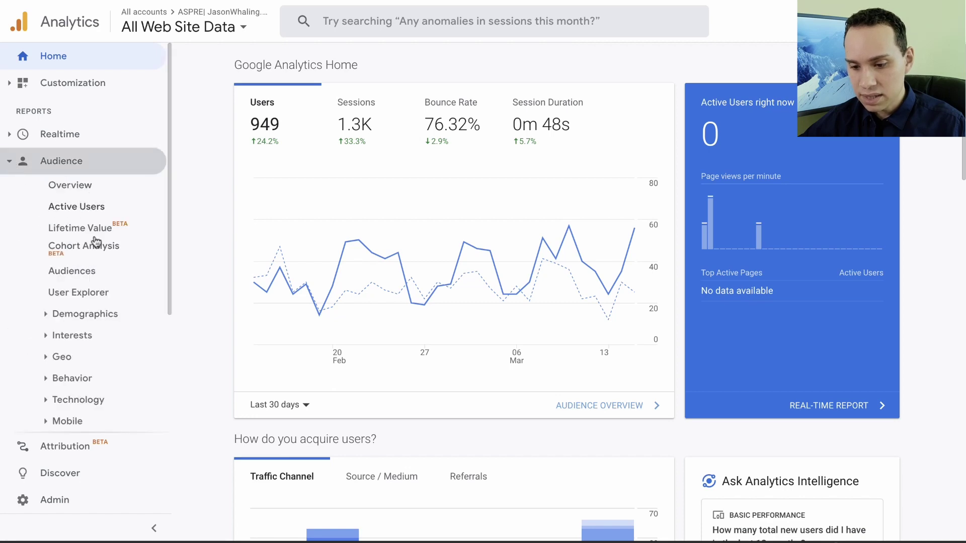
left_click(95, 316)
left_click(92, 341)
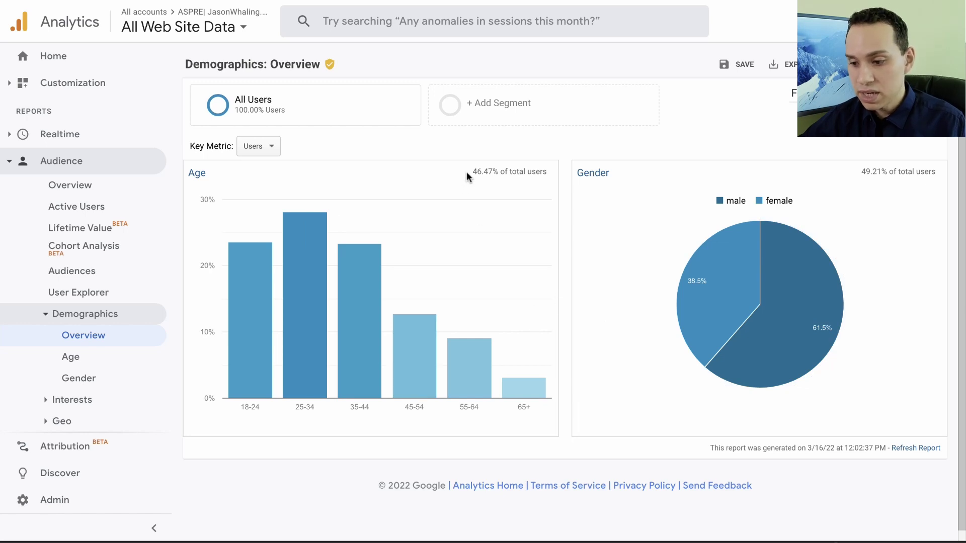
left_click_drag(467, 171, 547, 170)
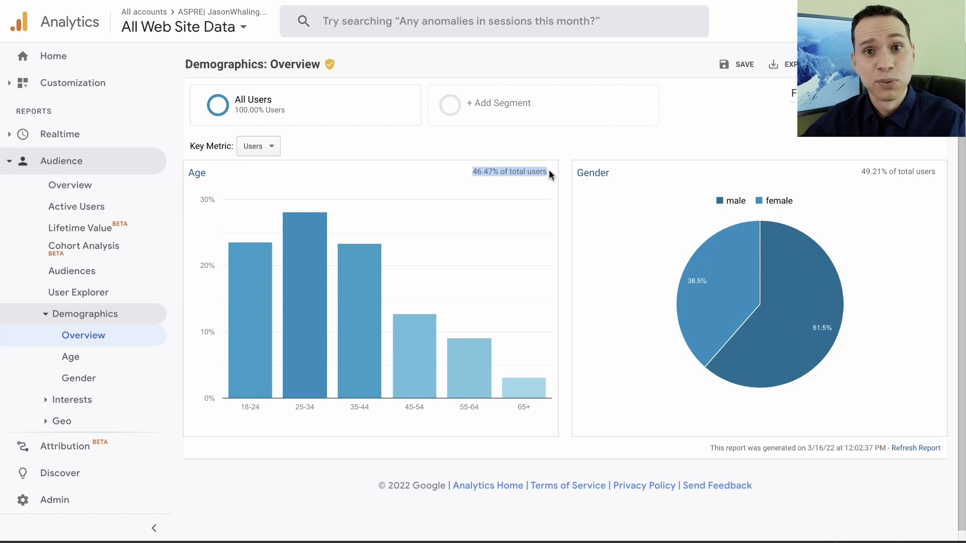
left_click(616, 182)
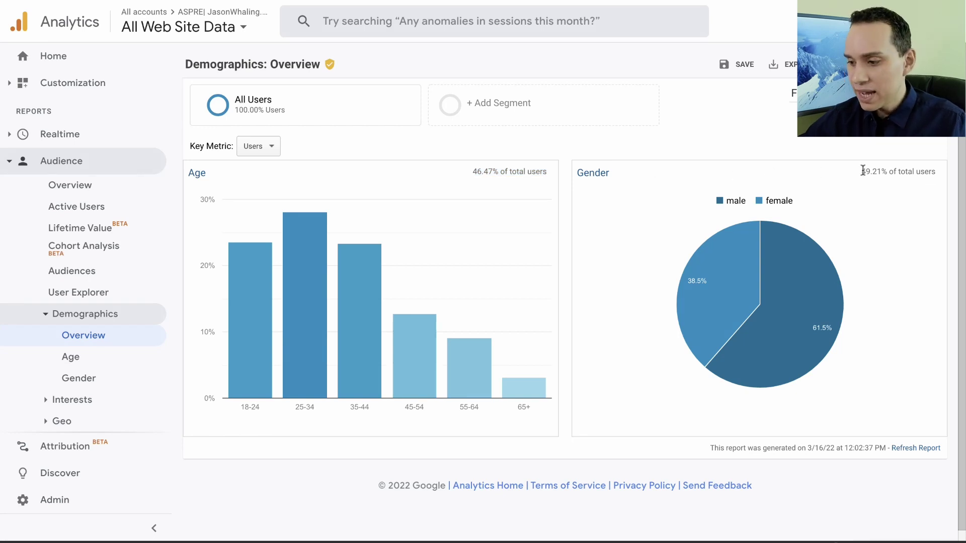
left_click_drag(858, 172, 591, 301)
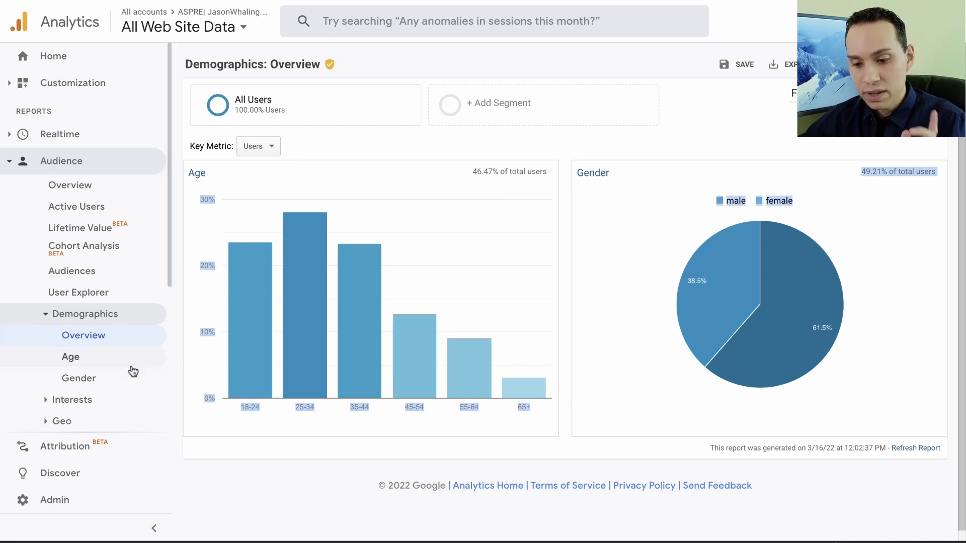
scroll(102, 358, "down", 2)
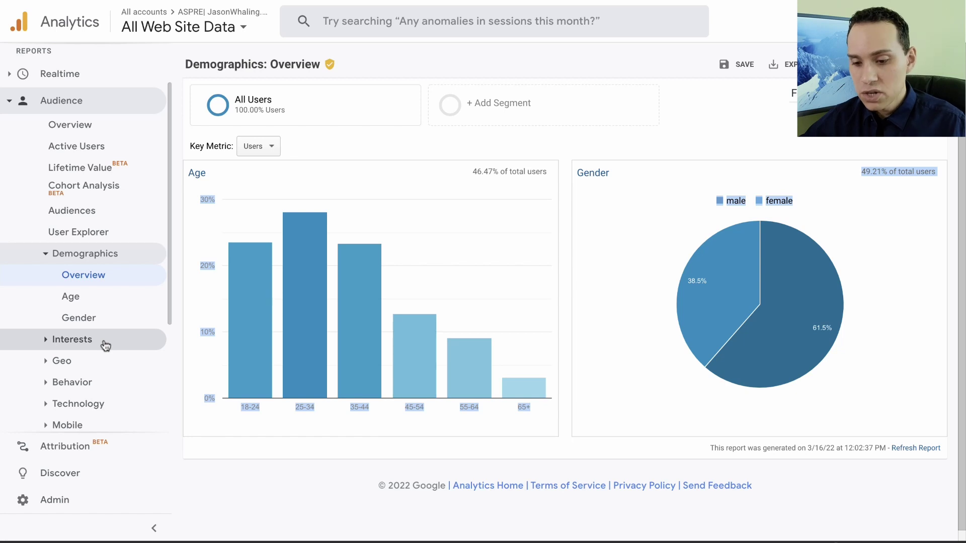
Open Interests Overview and highlight the 51.53% affinity category coverage
left_click(105, 345)
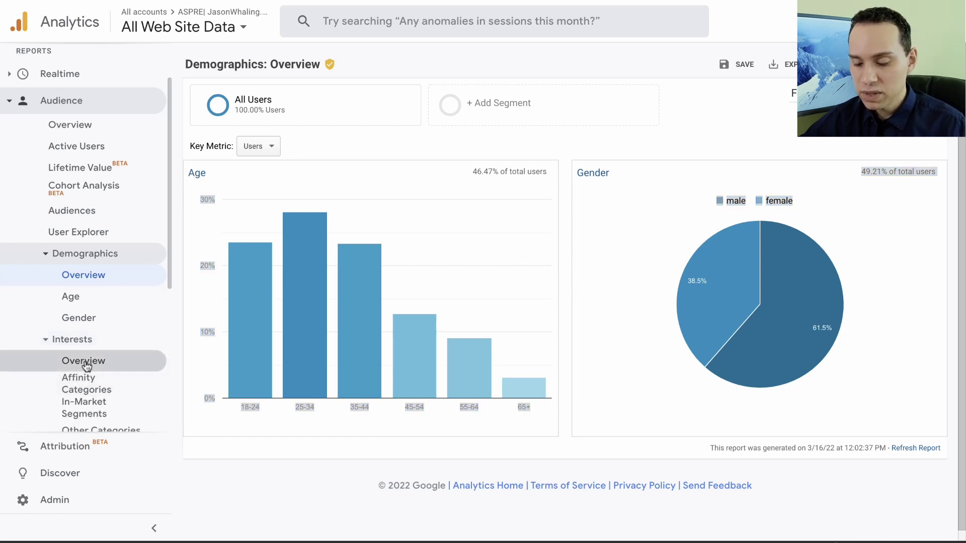
left_click(88, 361)
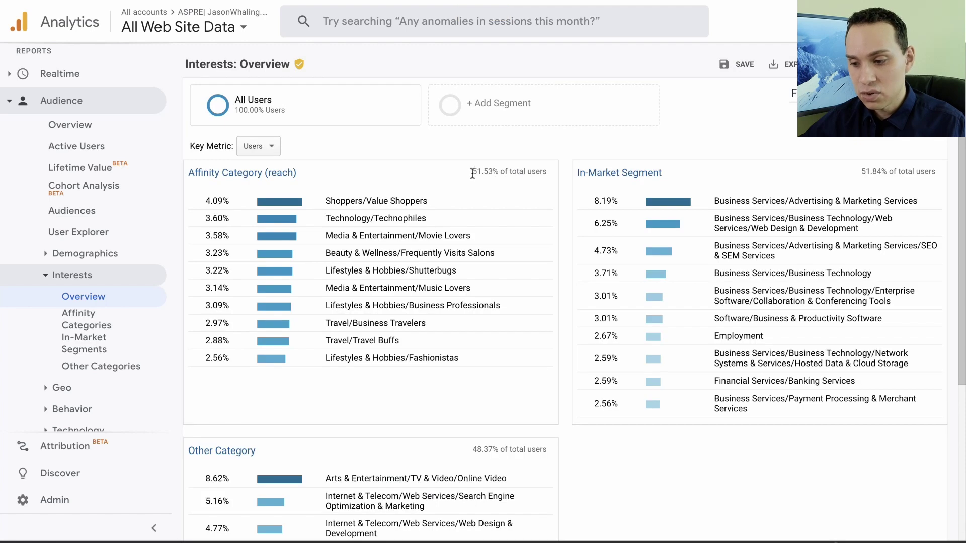
left_click_drag(472, 171, 548, 174)
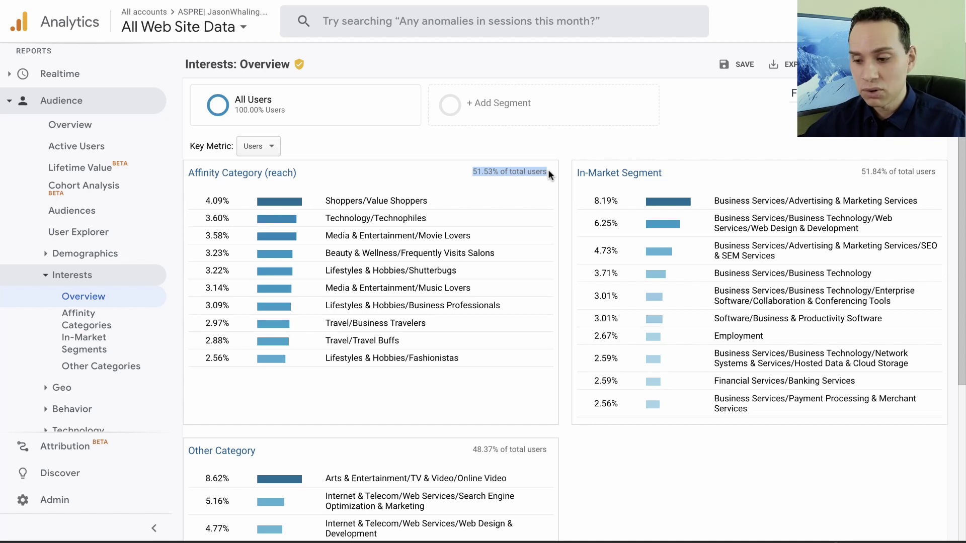
left_click(560, 177)
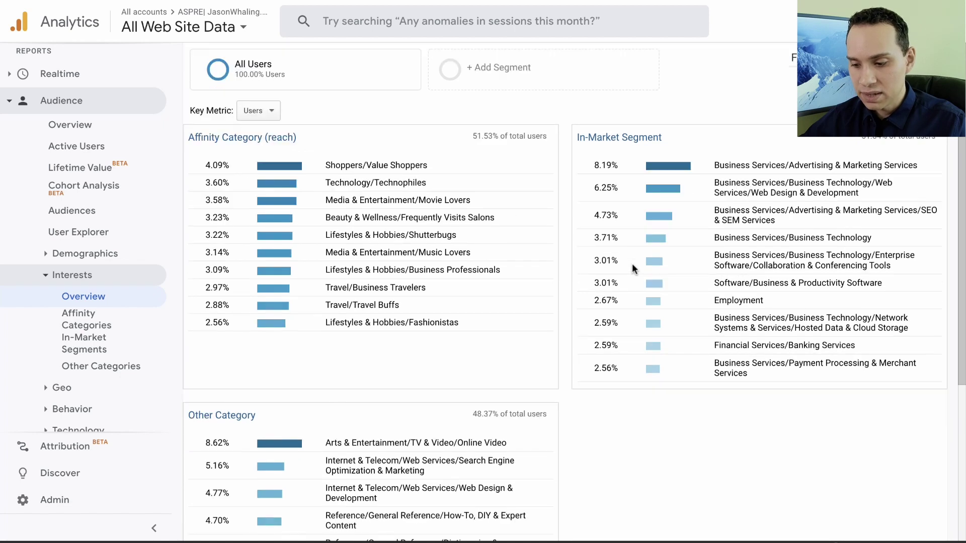
Highlight the top In-Market Segment, Business Services/Advertising & Marketing Services at 8.19%
scroll(631, 263, "down", 4)
scroll(369, 228, "up", 4)
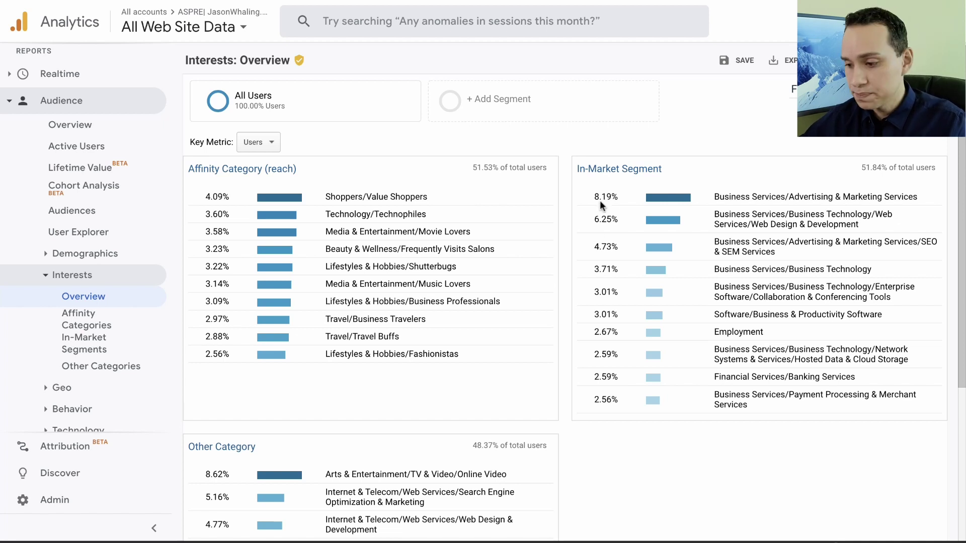
left_click_drag(709, 195, 899, 195)
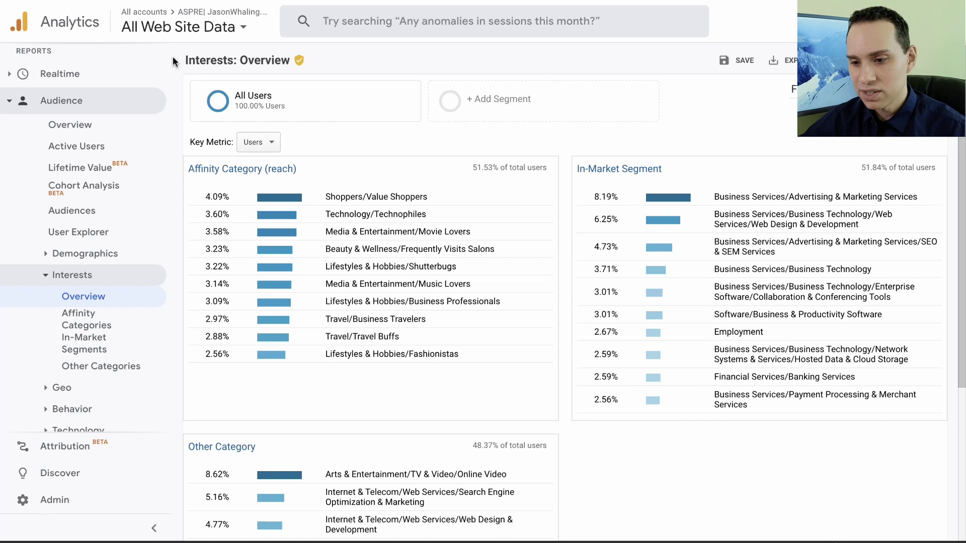
Switch back to the website's GA4 property in the account picker
left_click(251, 18)
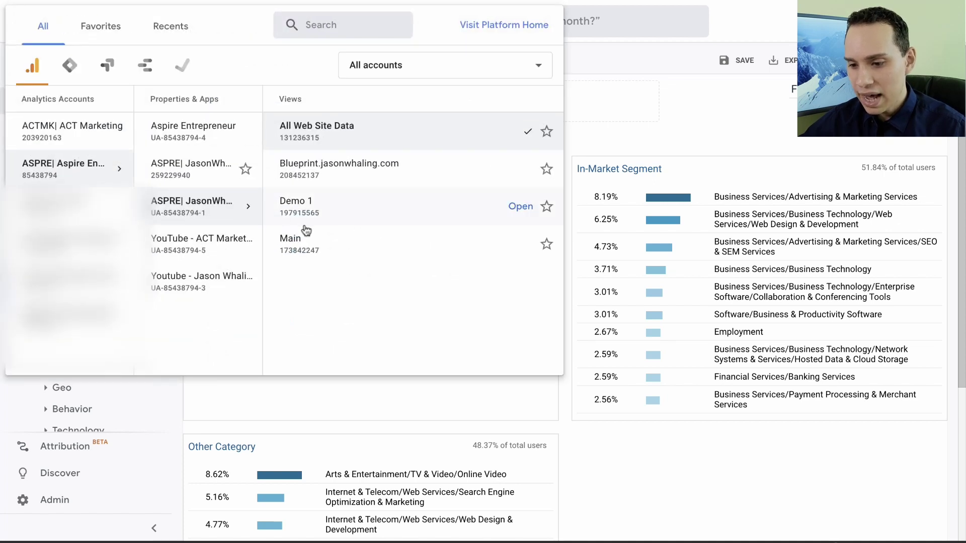
left_click(237, 169)
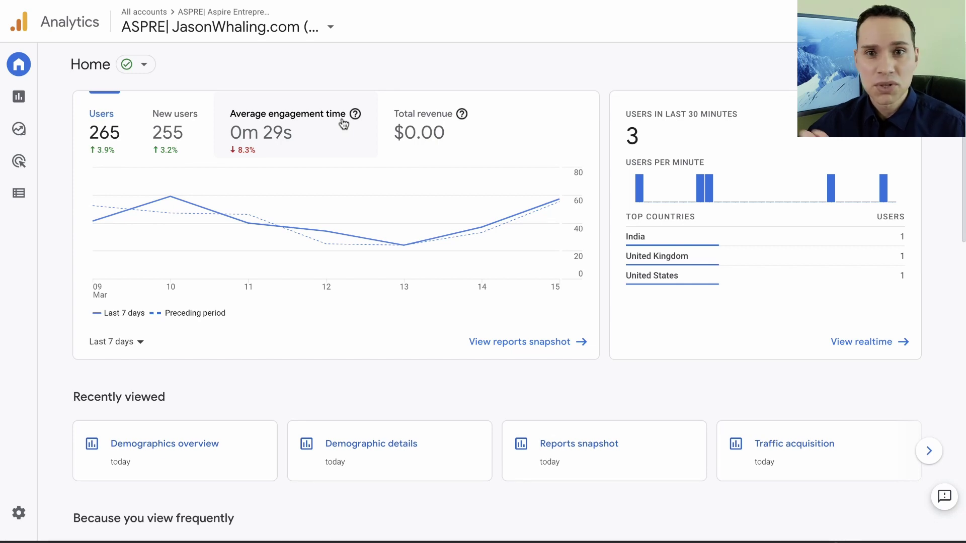
mouse_move(401, 194)
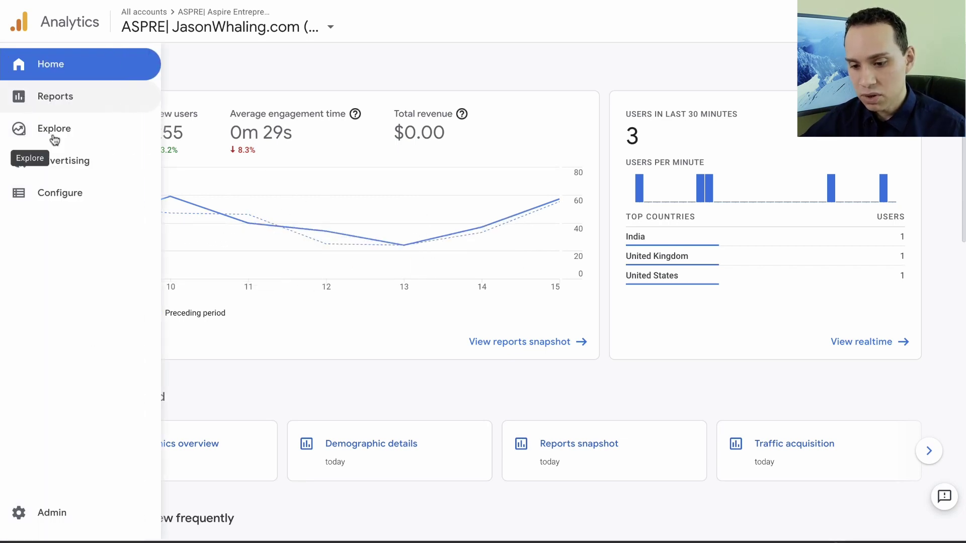
Open Reports > Engagement > Pages and screens and collapse the sidebar to widen the table
left_click(26, 98)
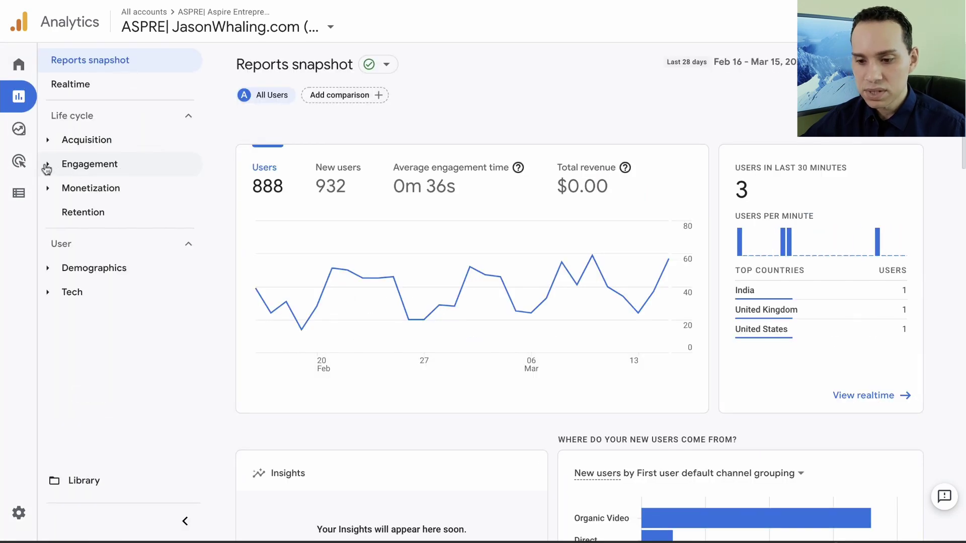
left_click(47, 165)
left_click(115, 263)
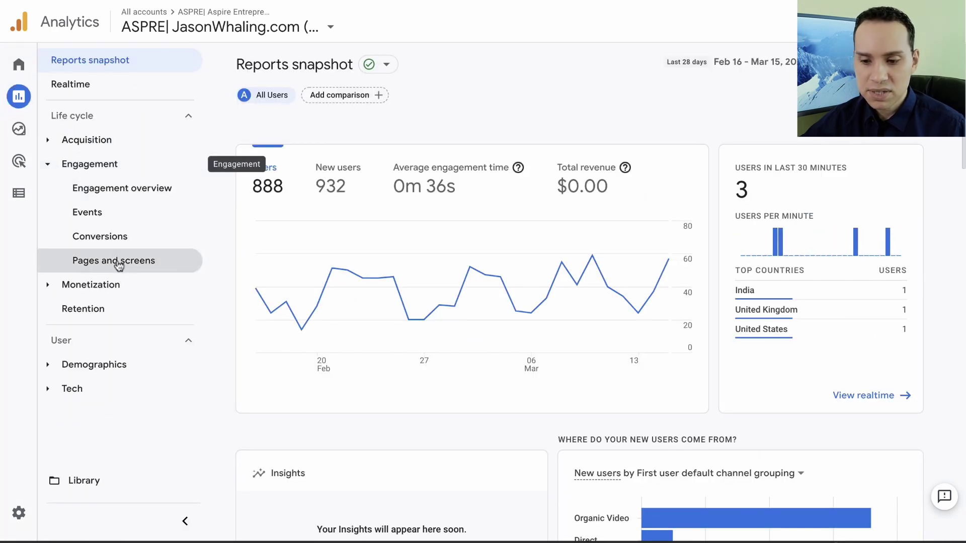
left_click(170, 266)
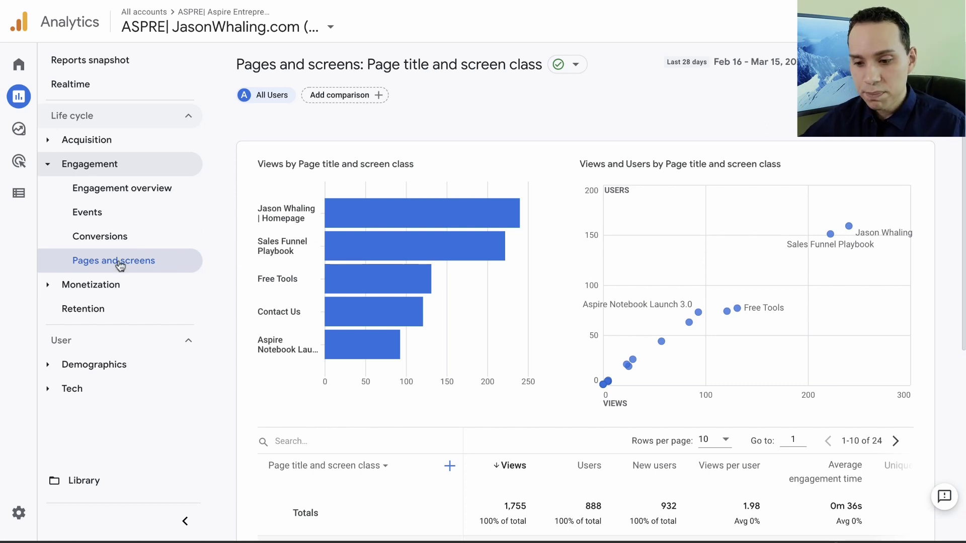
scroll(255, 242, "down", 6)
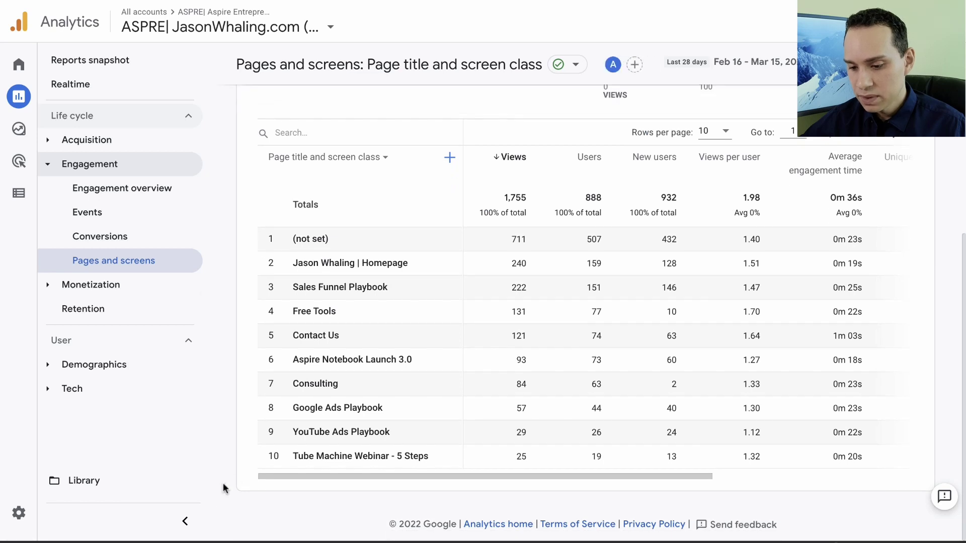
left_click(185, 523)
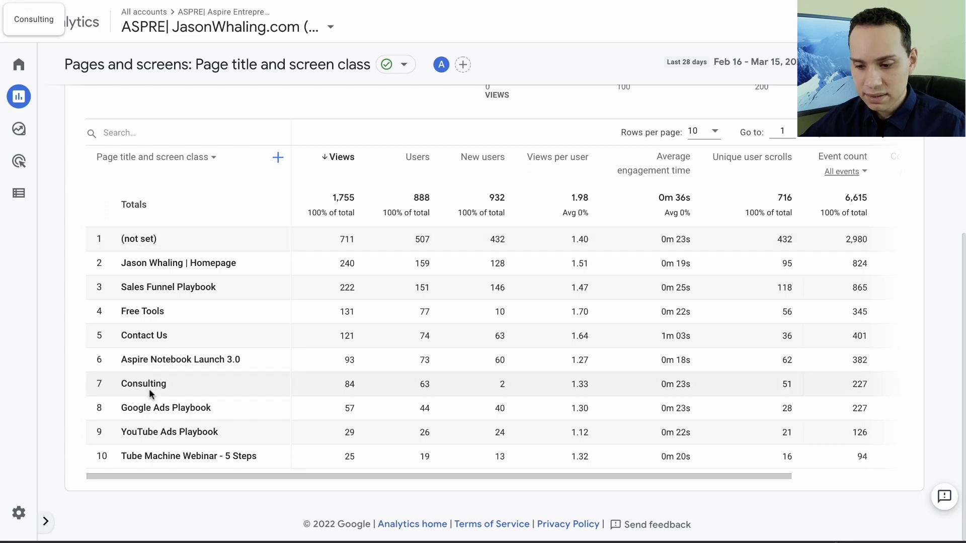
left_click(277, 157)
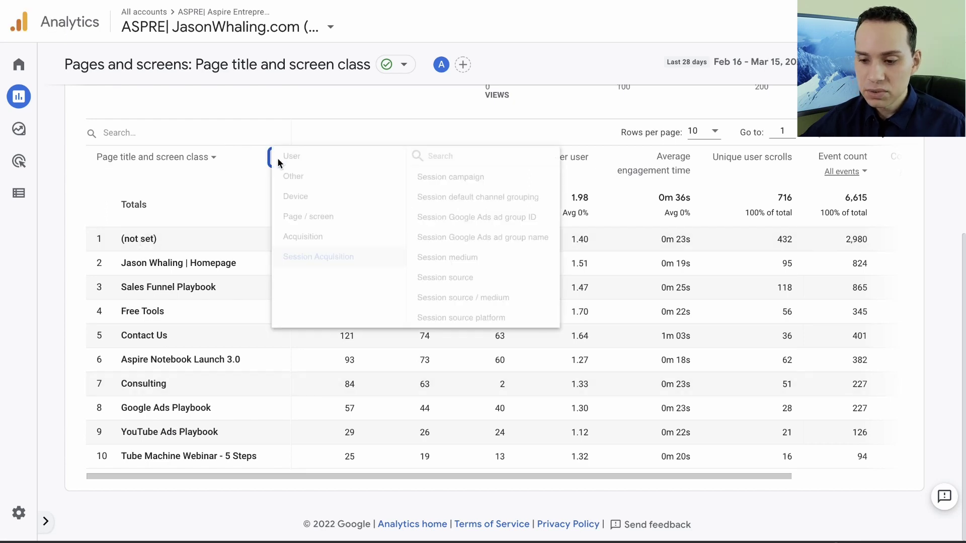
left_click(347, 220)
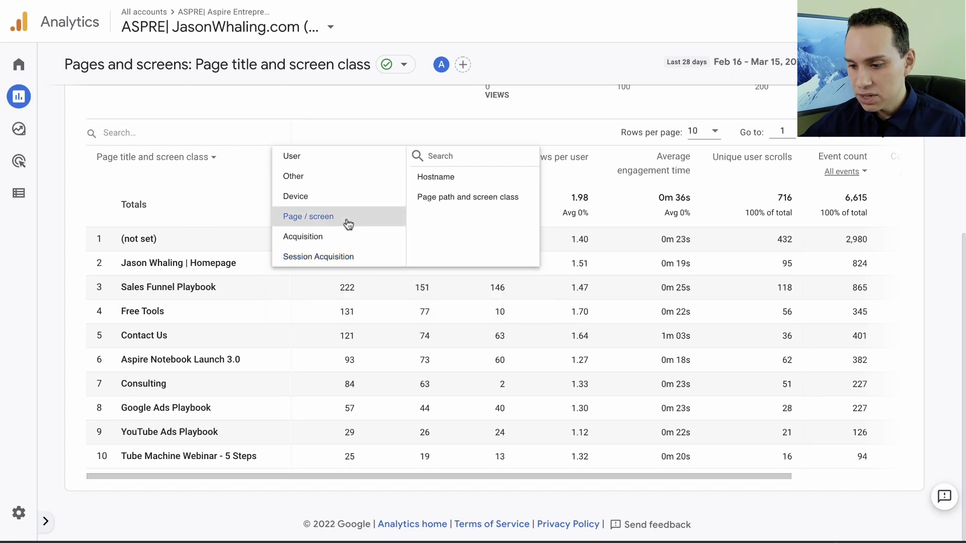
left_click(455, 198)
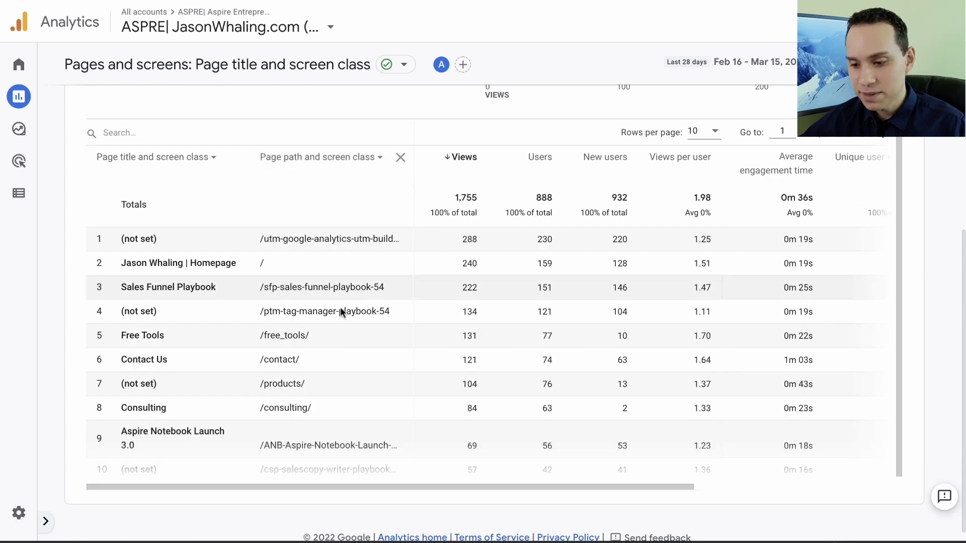
scroll(332, 272, "down", 1)
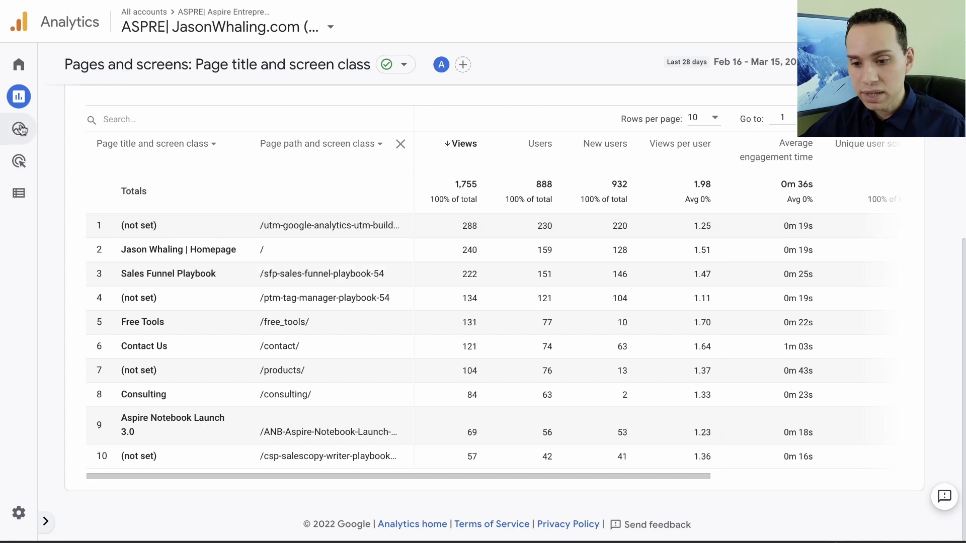
Start a Path exploration from Explore, mapping 1,276 session_start events into page_view
mouse_move(20, 135)
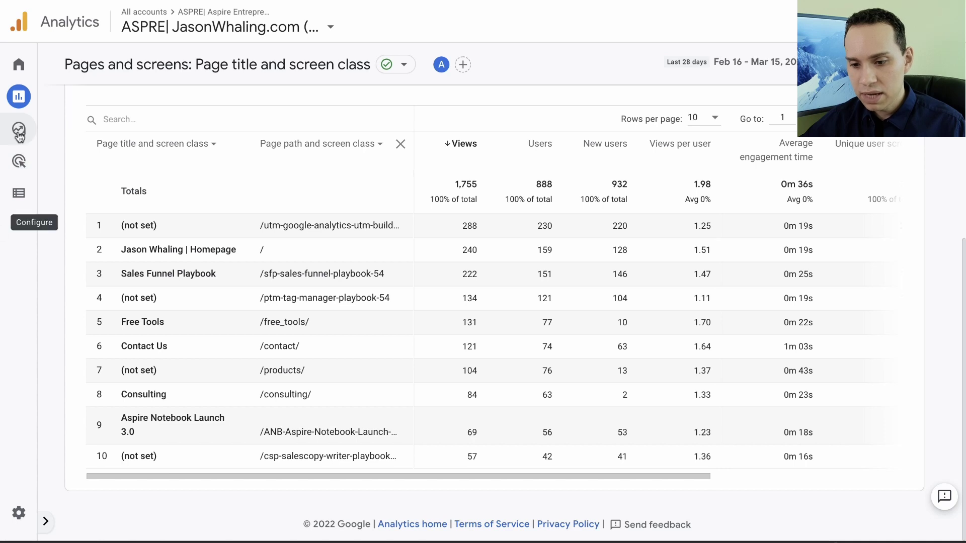
left_click(20, 130)
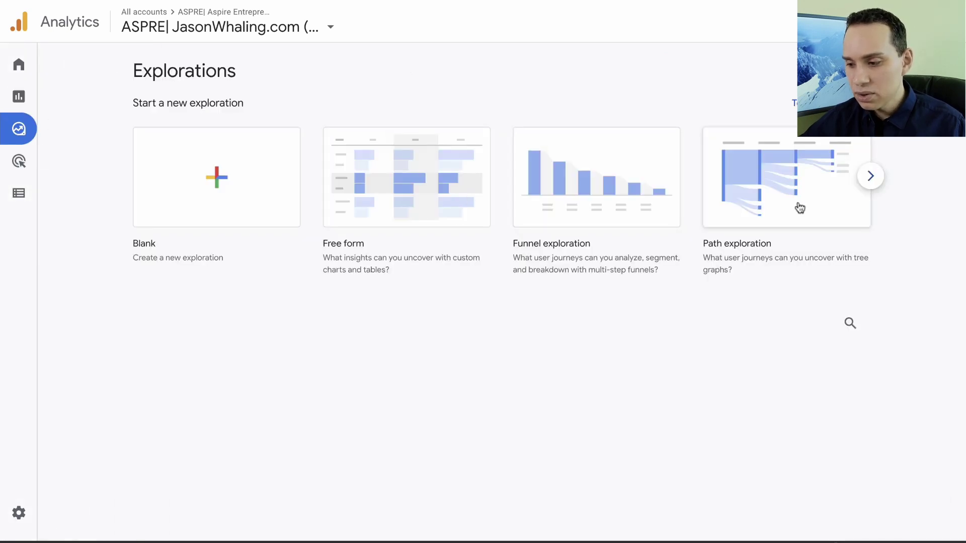
left_click(764, 188)
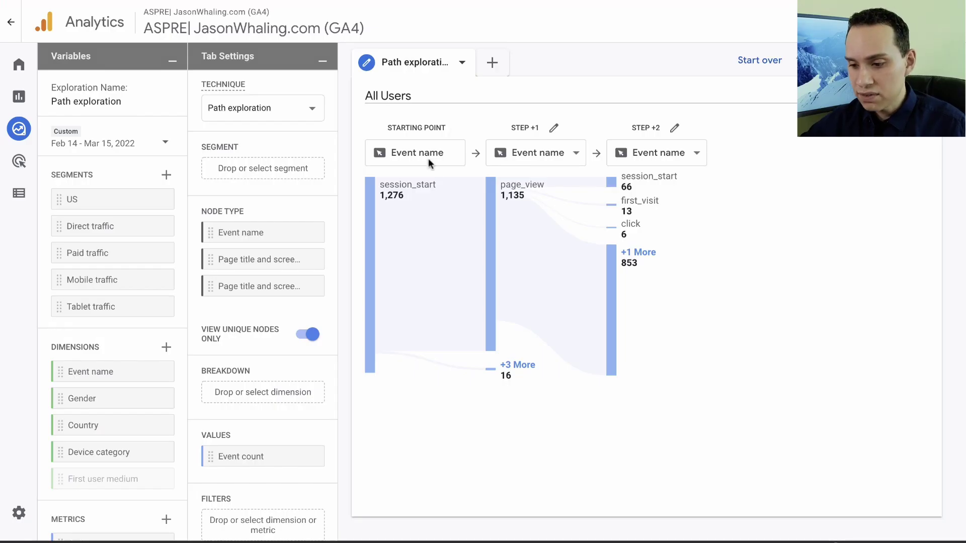
mouse_move(394, 197)
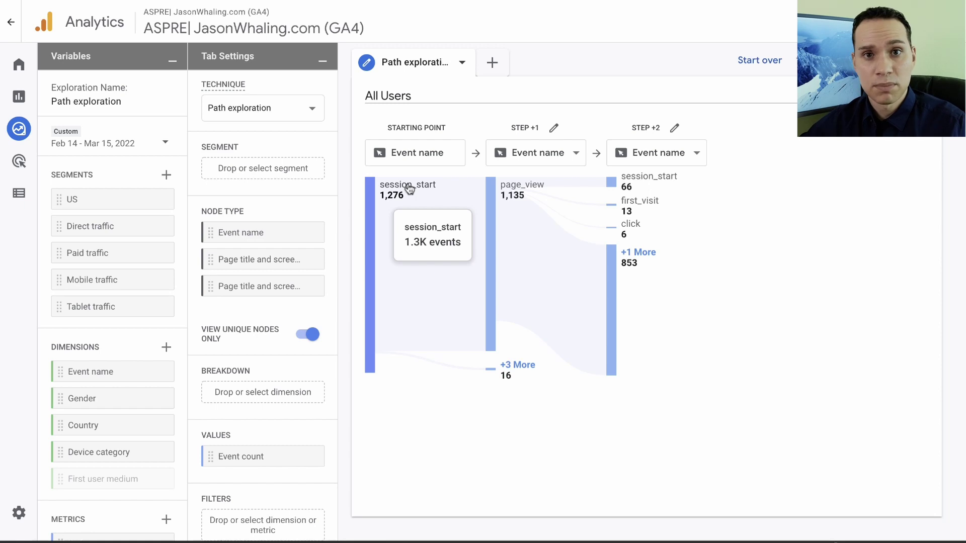
Show Page title and screen name at Step +1 and expand the homepage node into Step +2
left_click(524, 153)
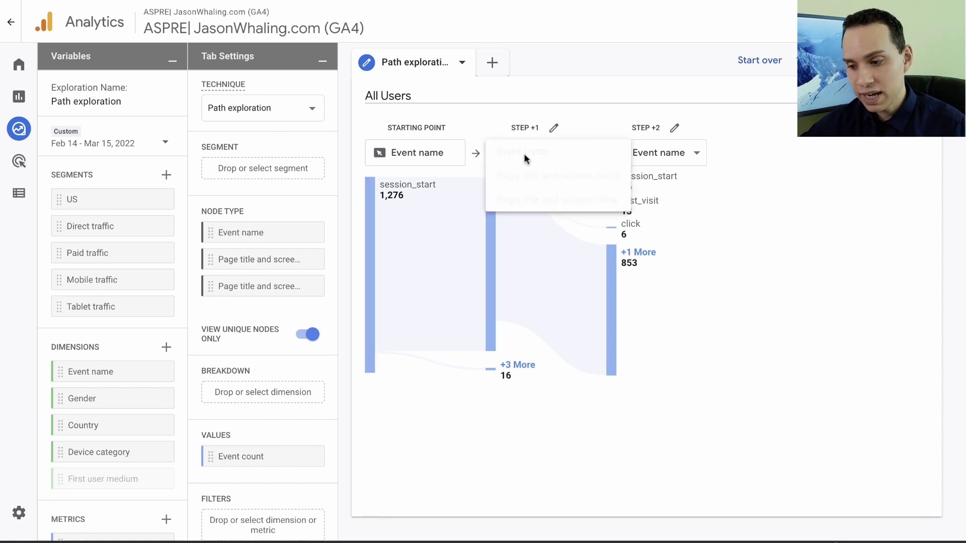
left_click(532, 184)
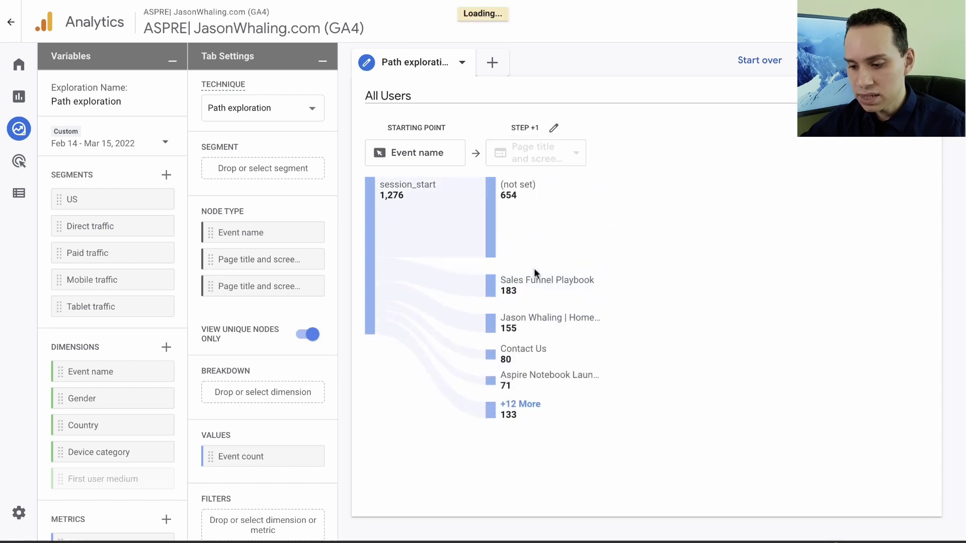
mouse_move(548, 382)
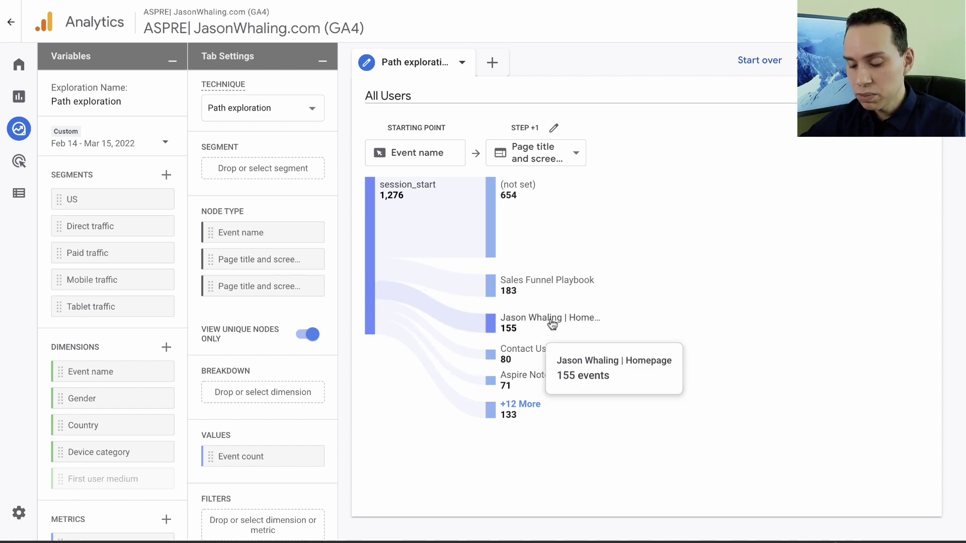
mouse_move(542, 285)
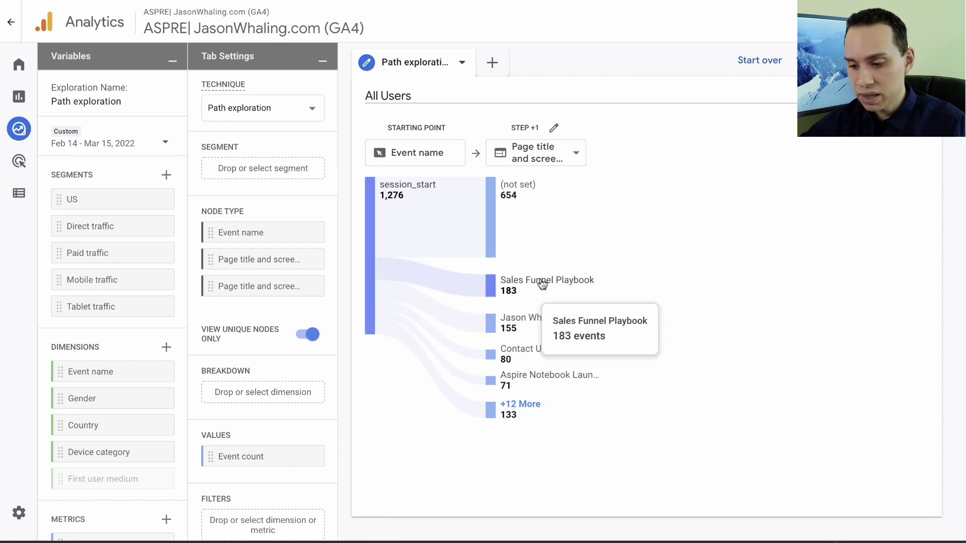
left_click(518, 326)
mouse_move(548, 285)
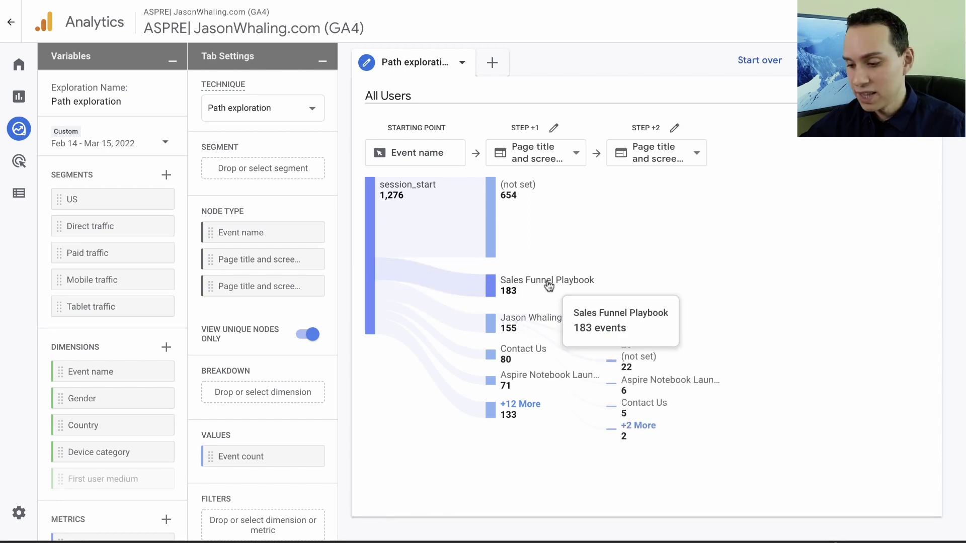
mouse_move(647, 359)
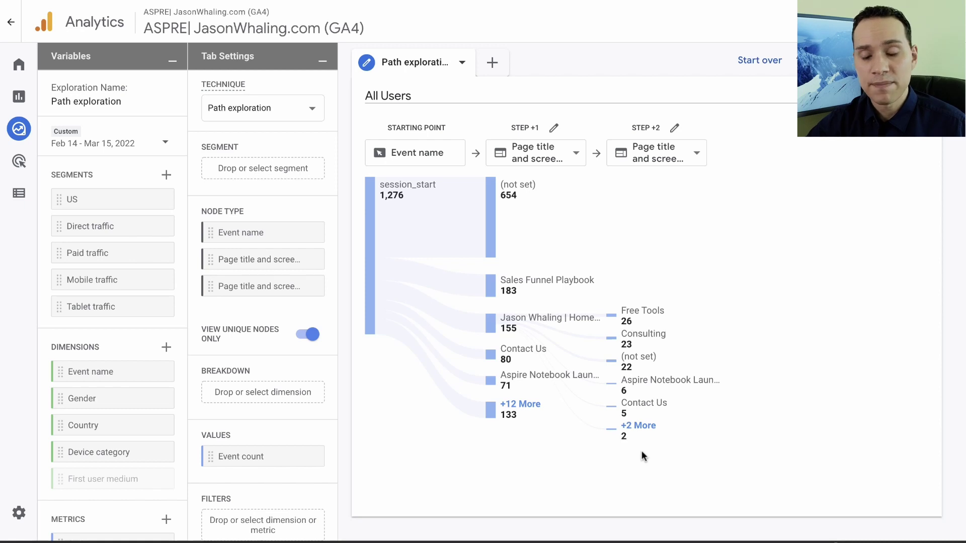
Expand the Consulting node into a third step, then go back to the Explorations list
left_click(644, 336)
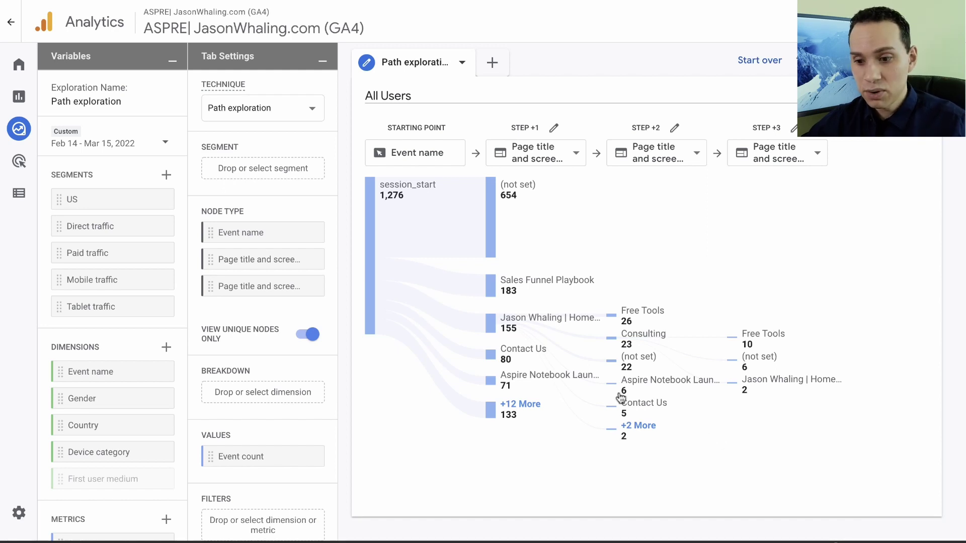
left_click(10, 36)
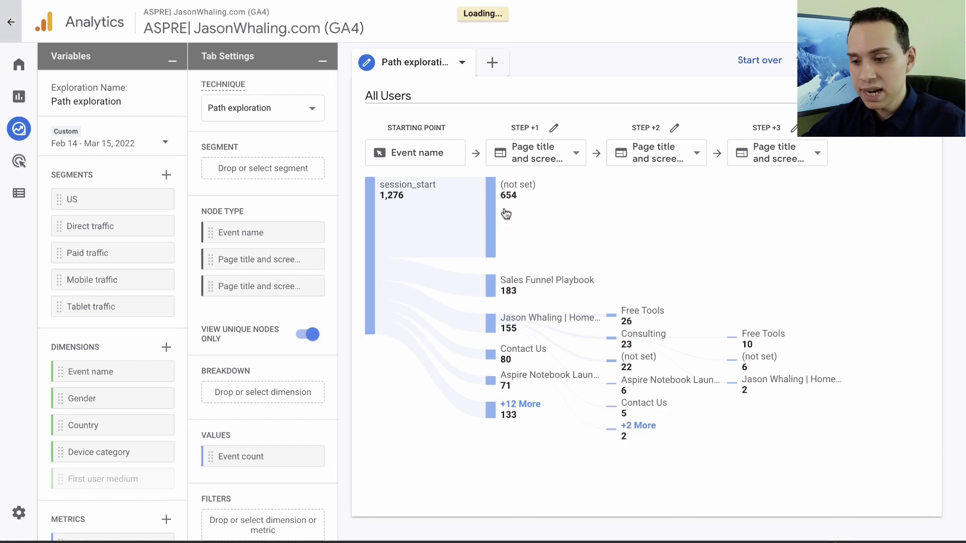
left_click(871, 177)
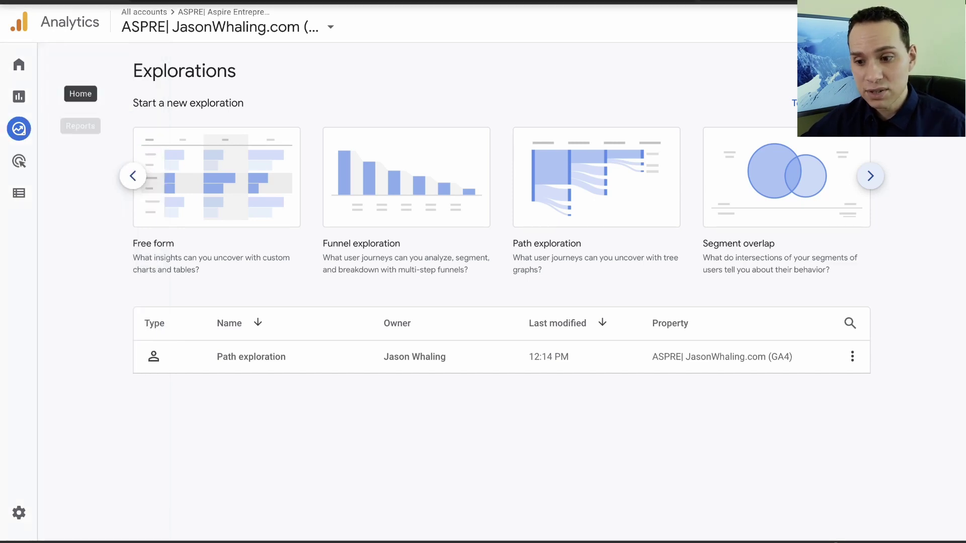
Glance at the Universal Analytics campaigns report tab, then return to the GA4 tab
key("ctrl+Tab")
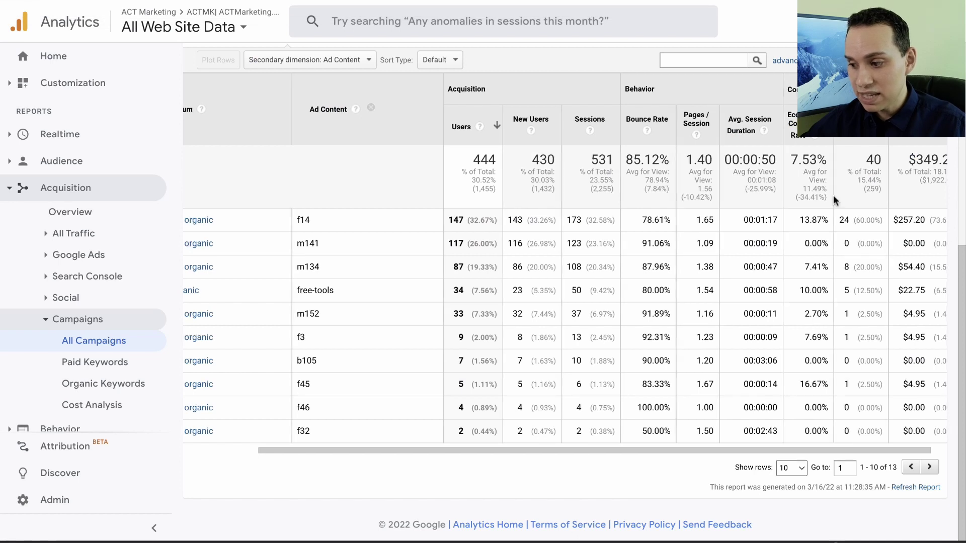
scroll(833, 195, "right", 2)
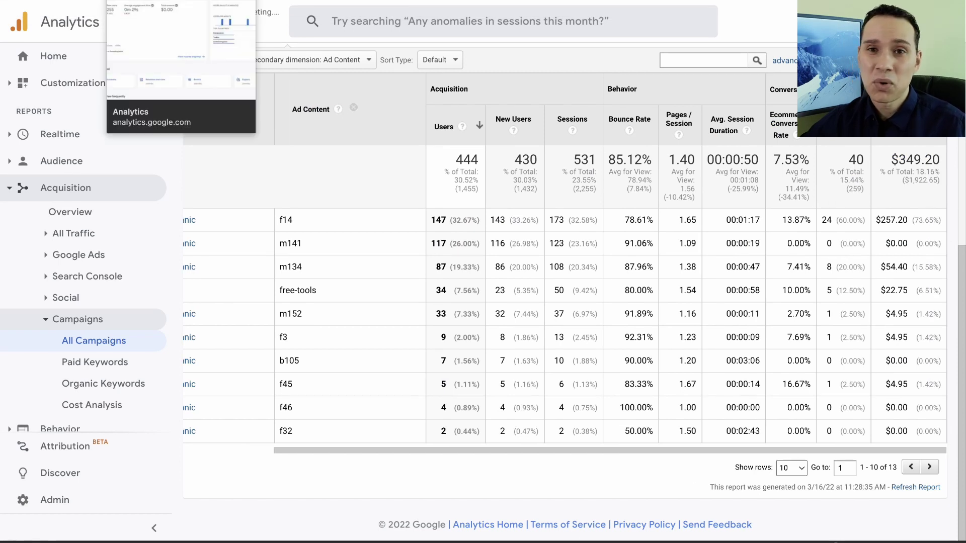
key("ctrl+Tab")
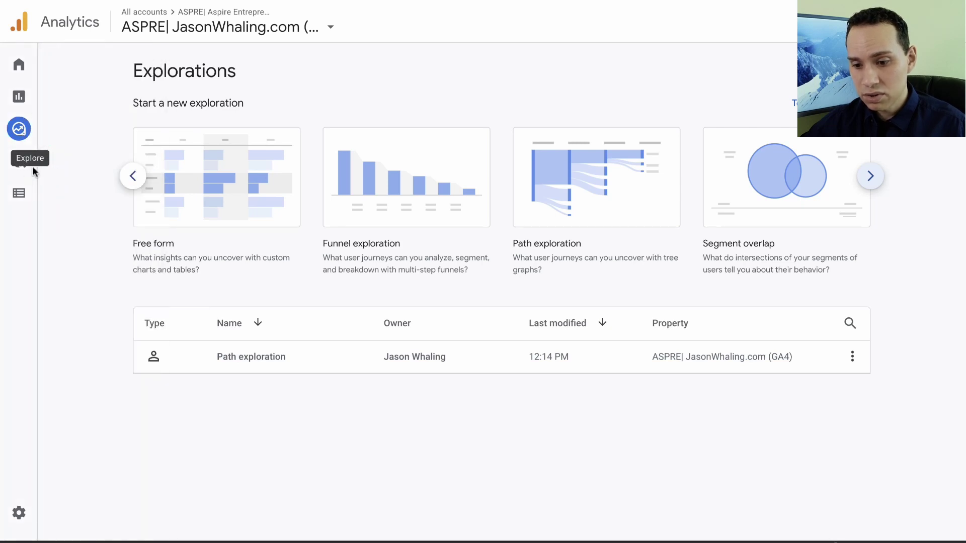
Review the configured events (click, first_visit, page_view, scroll, session_start), then view Conversions
mouse_move(24, 149)
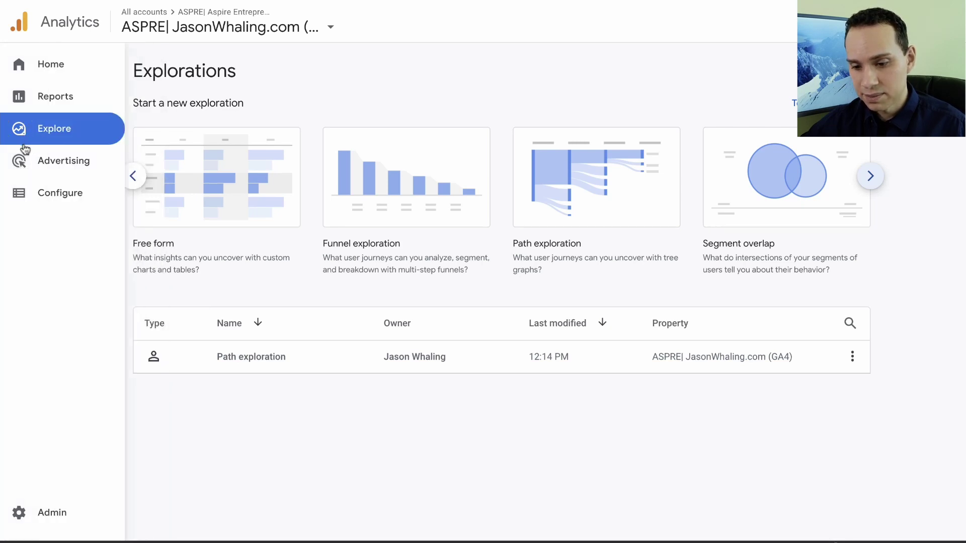
left_click(28, 195)
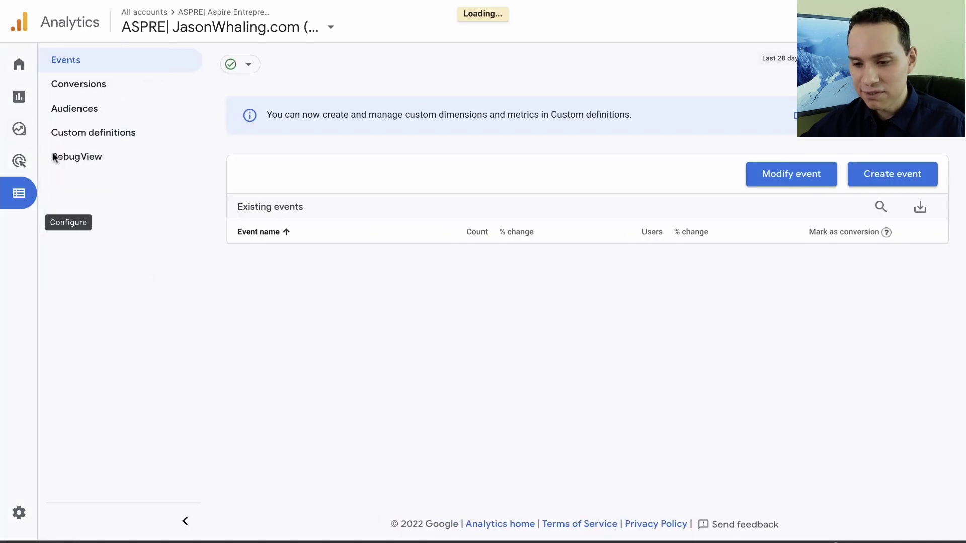
left_click(107, 91)
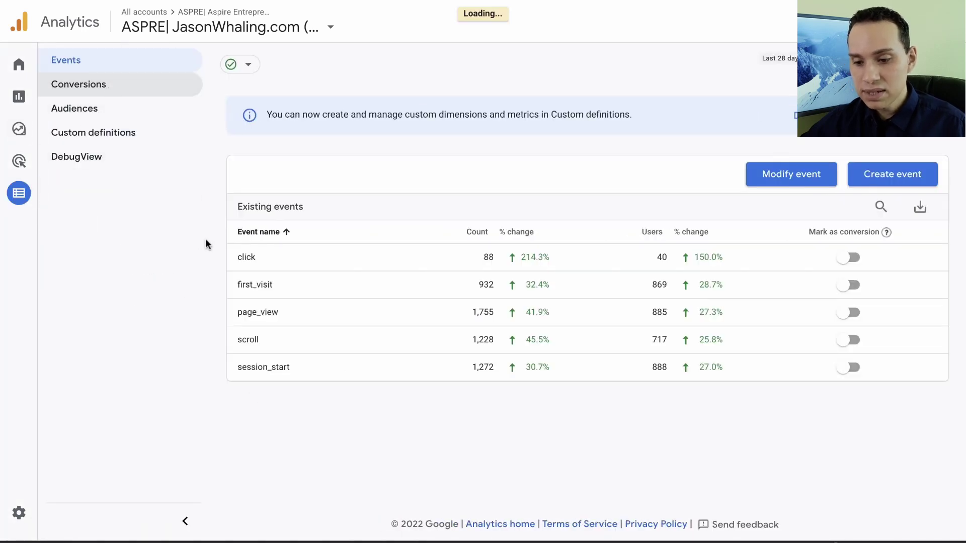
left_click(181, 92)
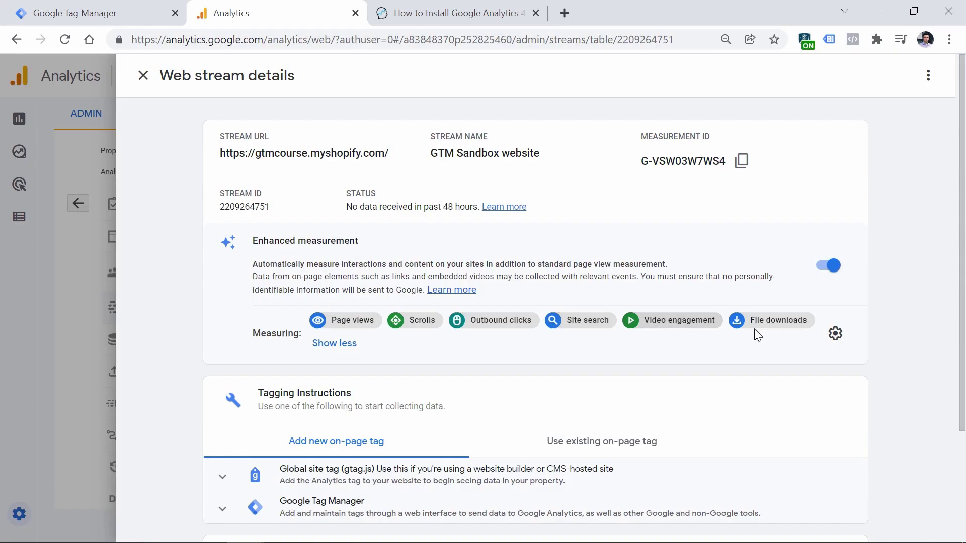
Check the web stream's Enhanced measurement settings, then look over the configured Events list
left_click(835, 333)
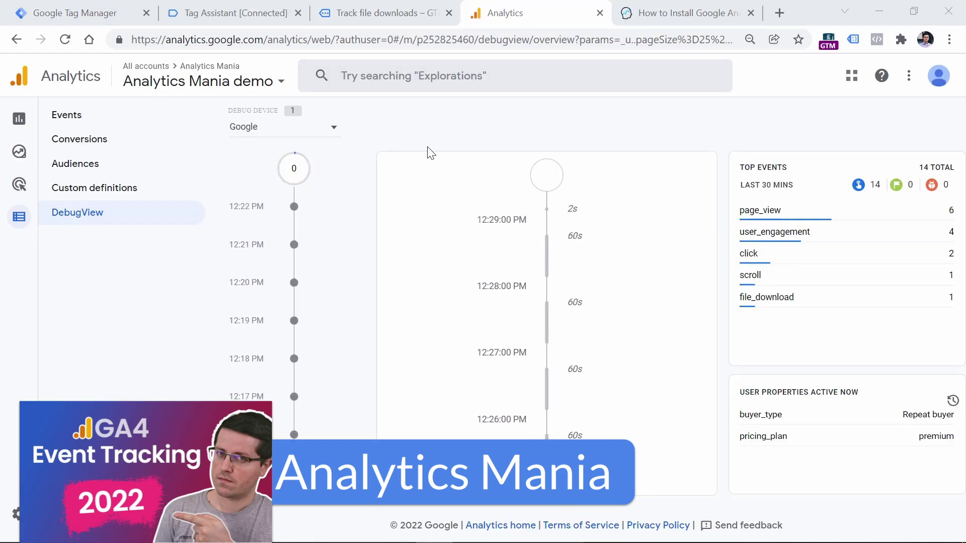
left_click(71, 120)
scroll(274, 348, "down", 4)
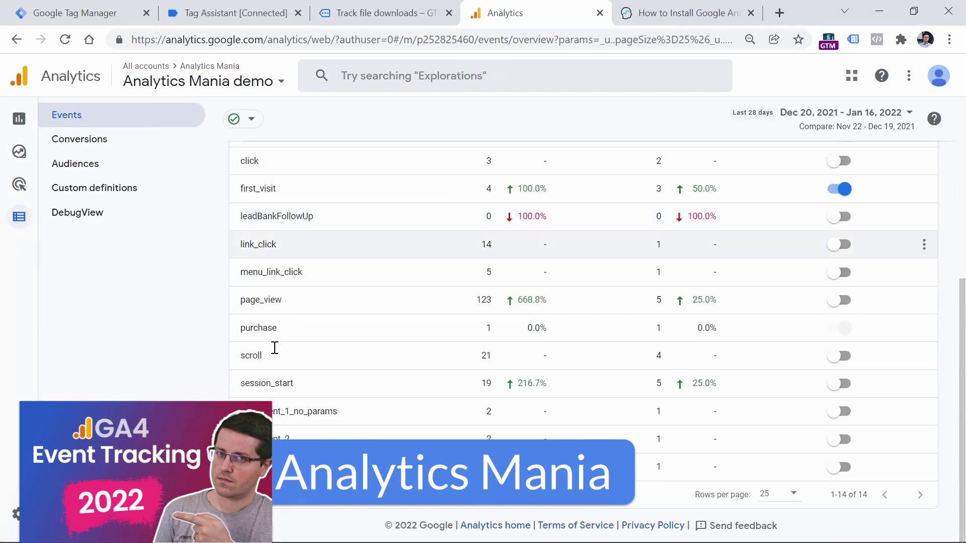
scroll(492, 321, "up", 4)
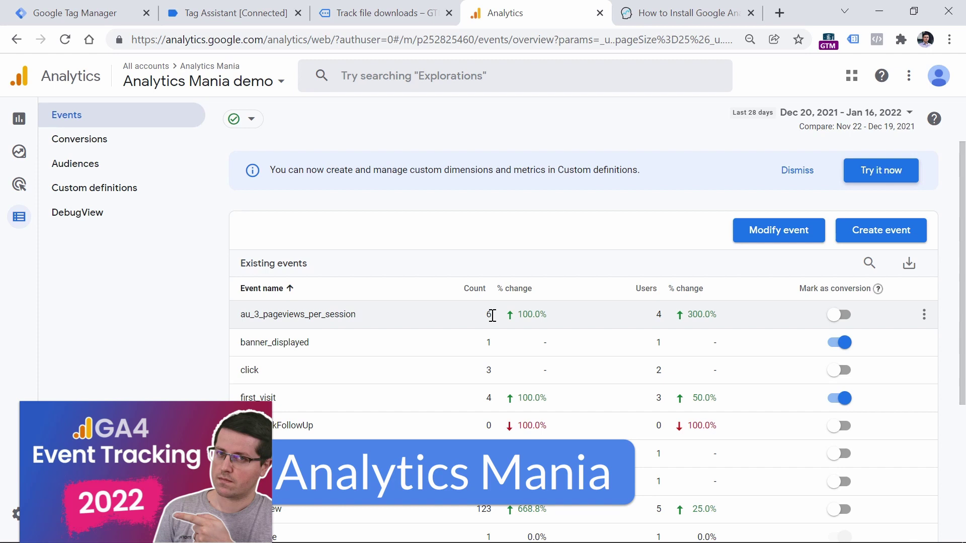
Open the Engagement > Events report and scroll through it
left_click(30, 123)
left_click(54, 278)
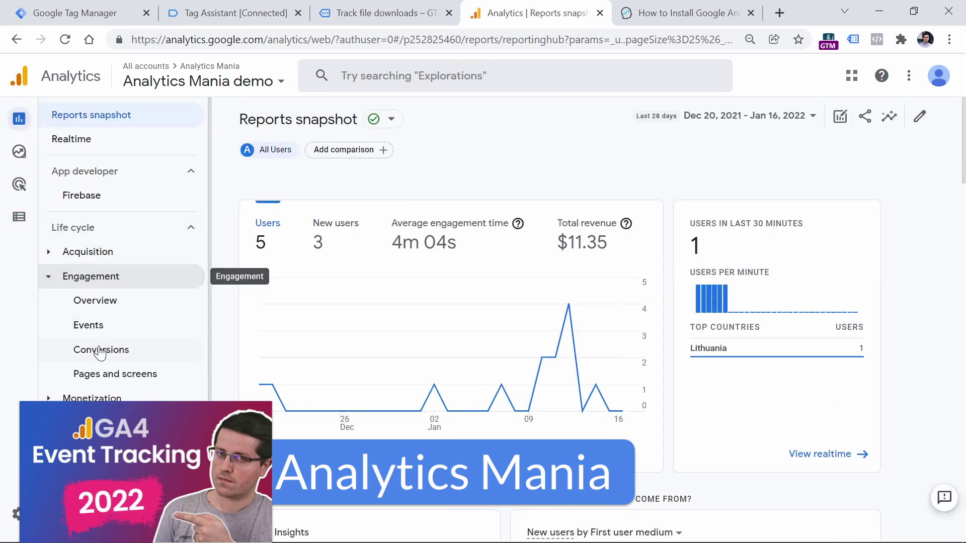
left_click(88, 325)
scroll(462, 211, "down", 5)
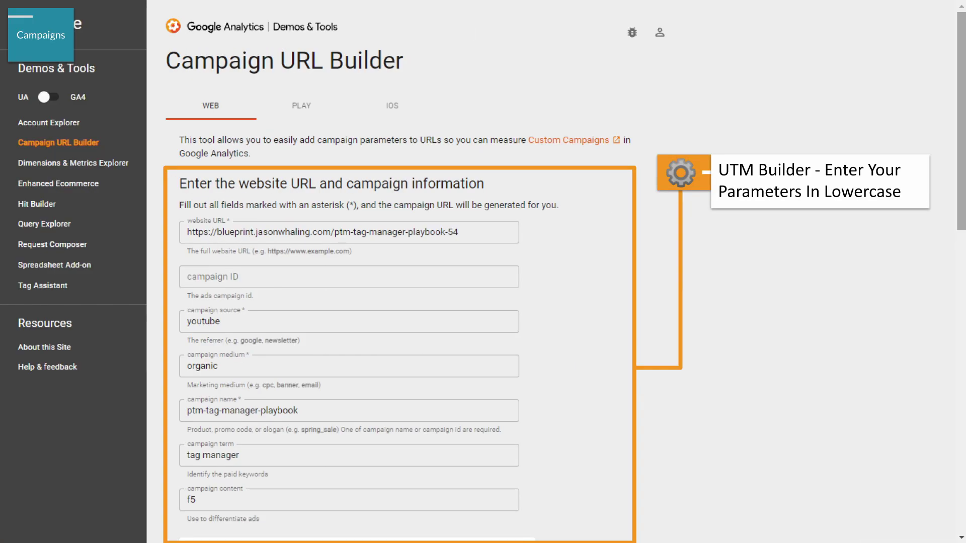
Advance the slides to the UTM parameters and UTM Link Builder spreadsheet examples
scroll(483, 271, "down", 4)
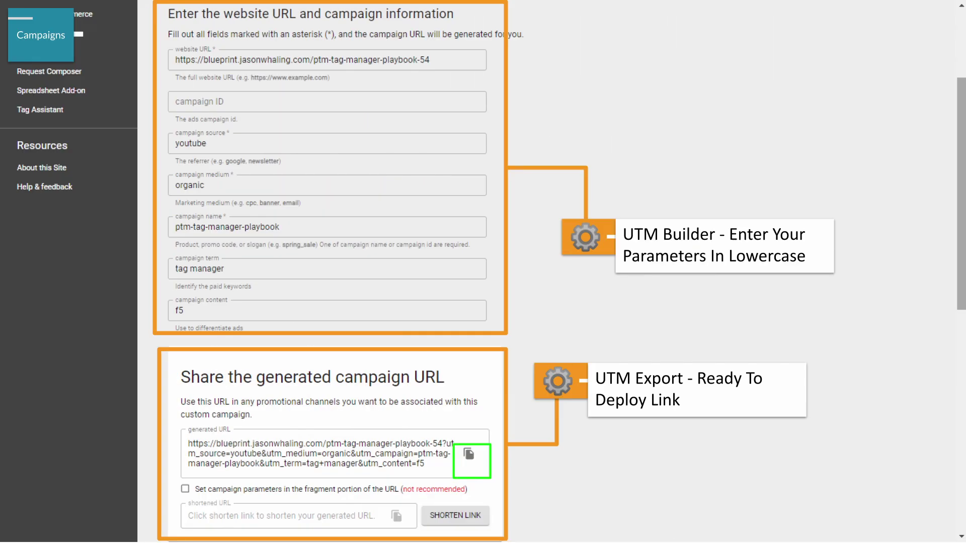